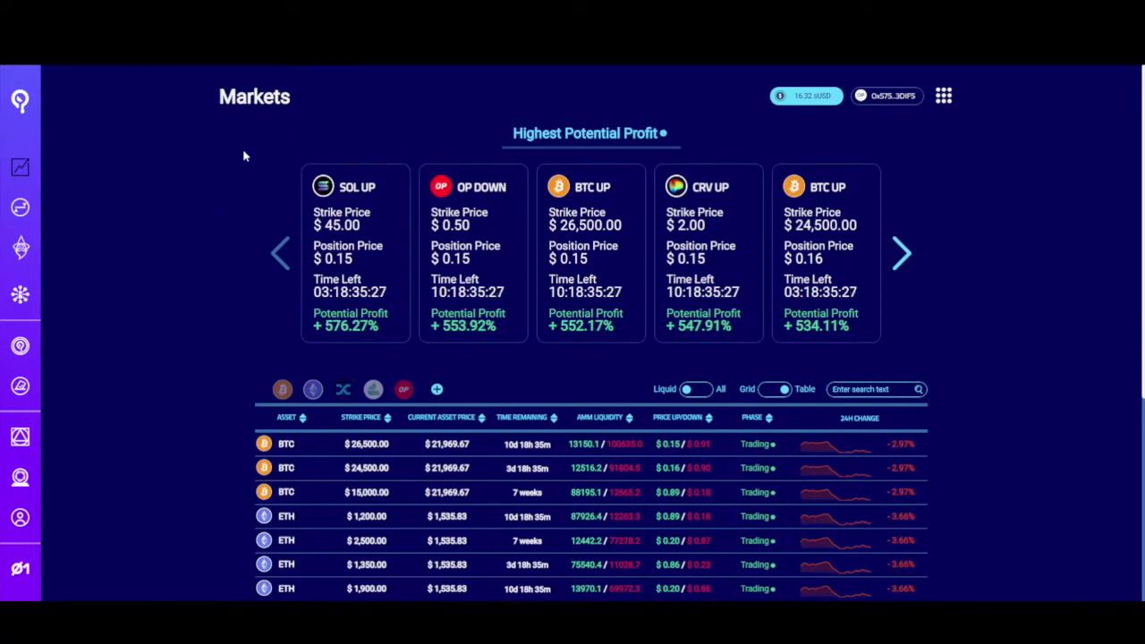
Step: Check the wallet panel, then go to Thales Token to view 0 THALES staked and 36.84% APR
left_click(946, 100)
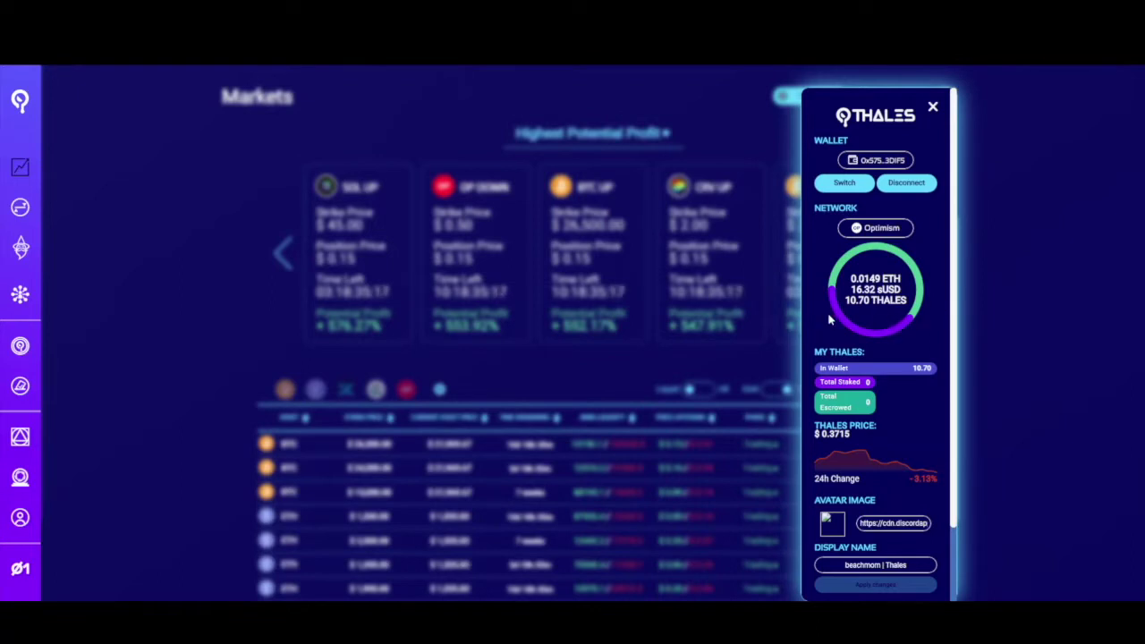
left_click(149, 326)
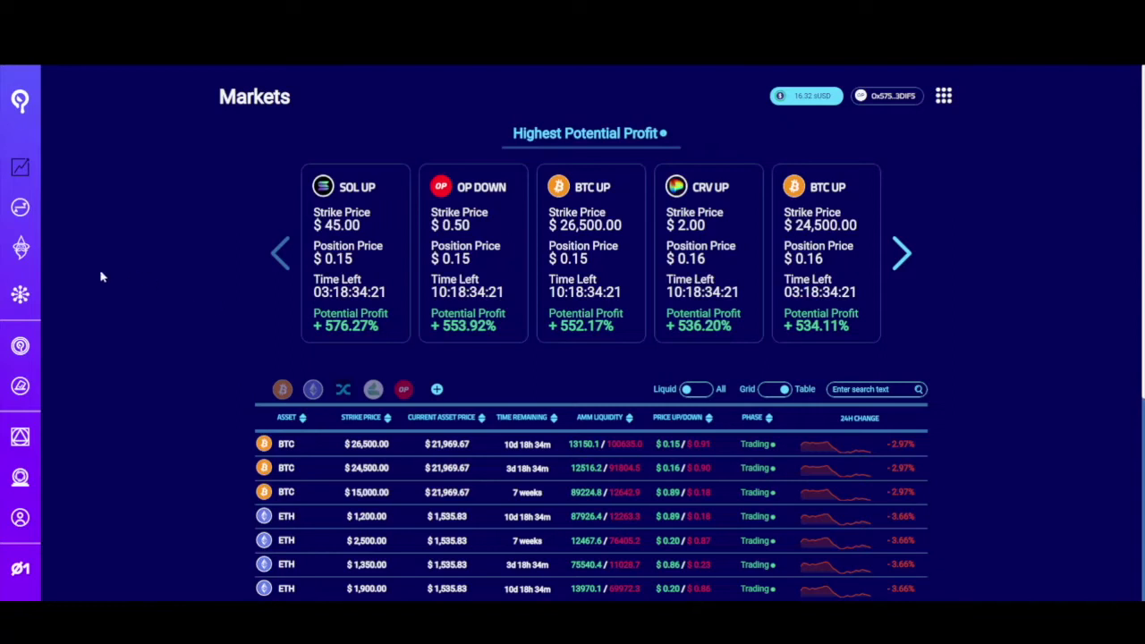
mouse_move(27, 290)
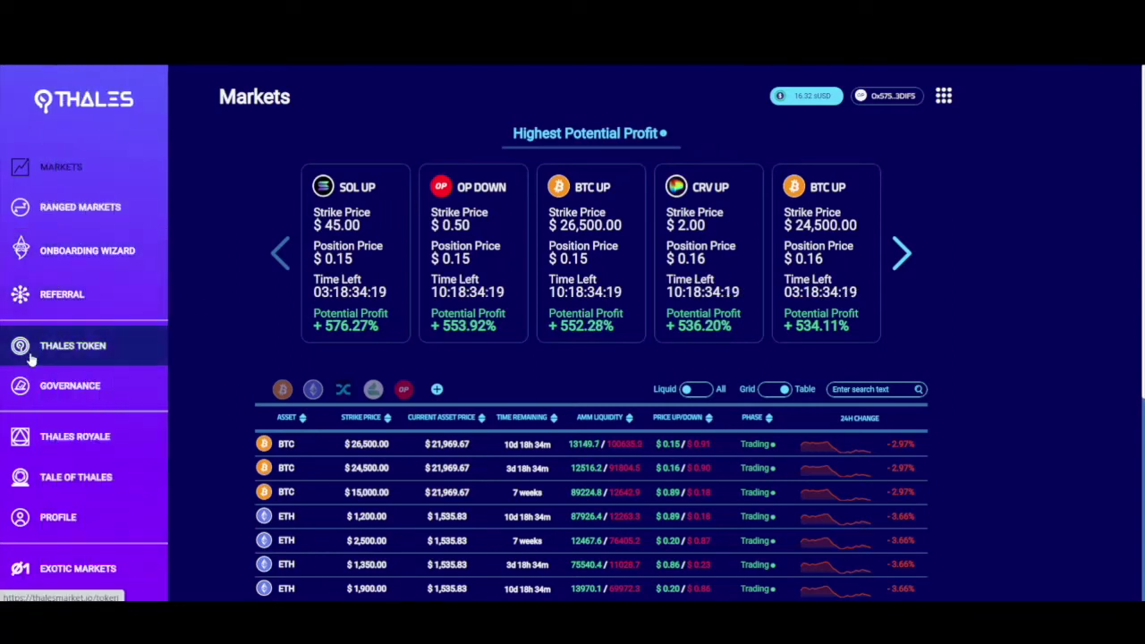
left_click(77, 364)
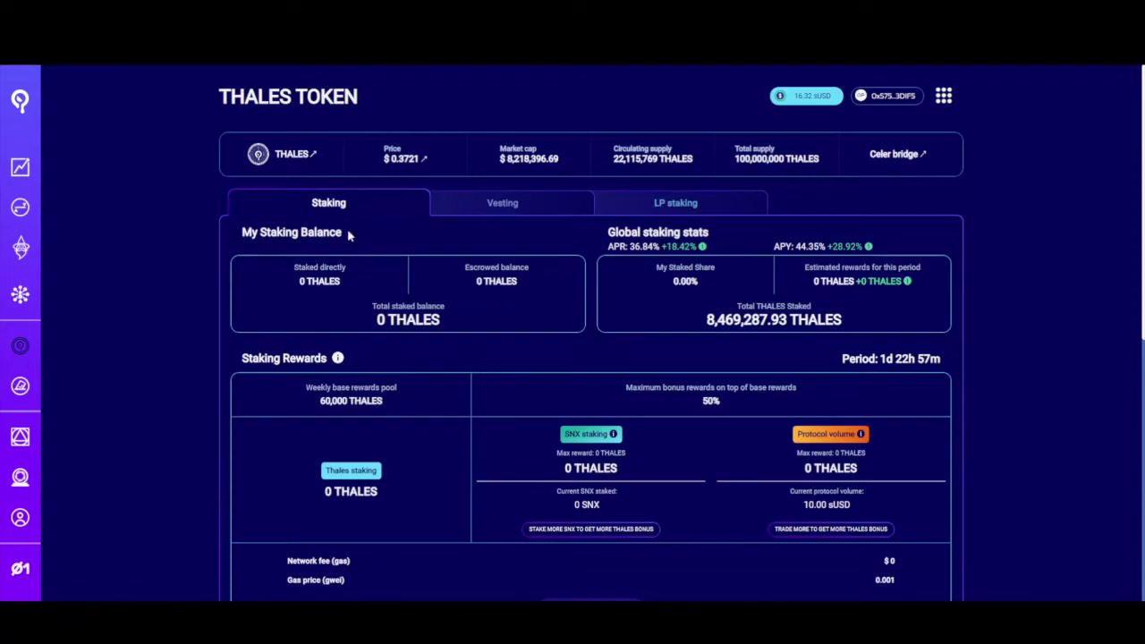
left_click_drag(296, 283, 365, 287)
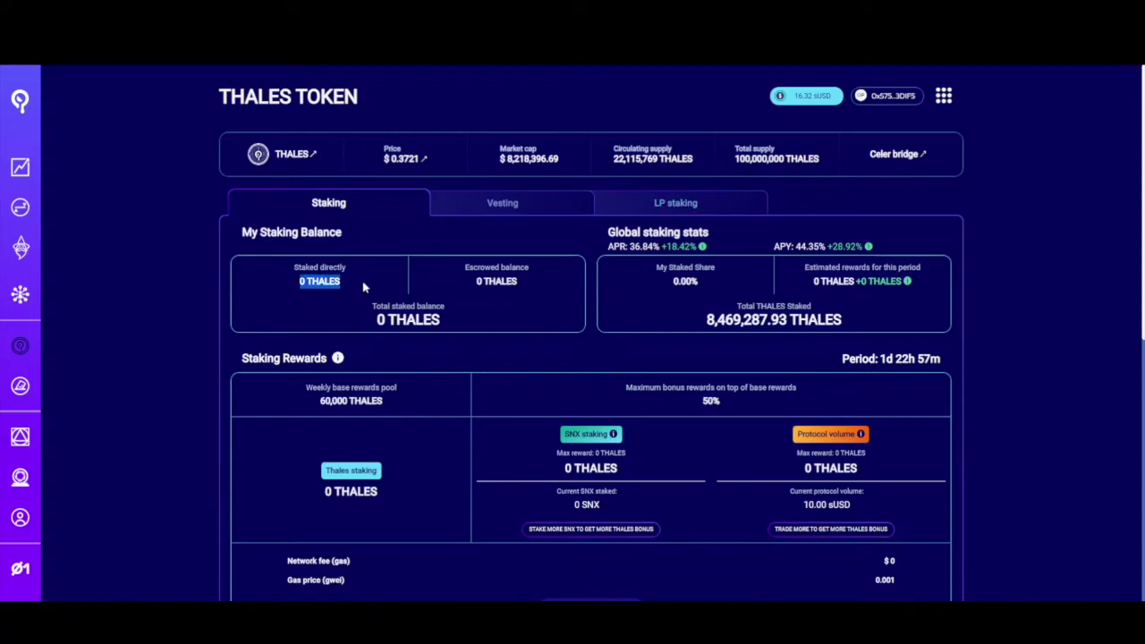
left_click(364, 287)
left_click_drag(479, 286, 531, 285)
left_click(533, 290)
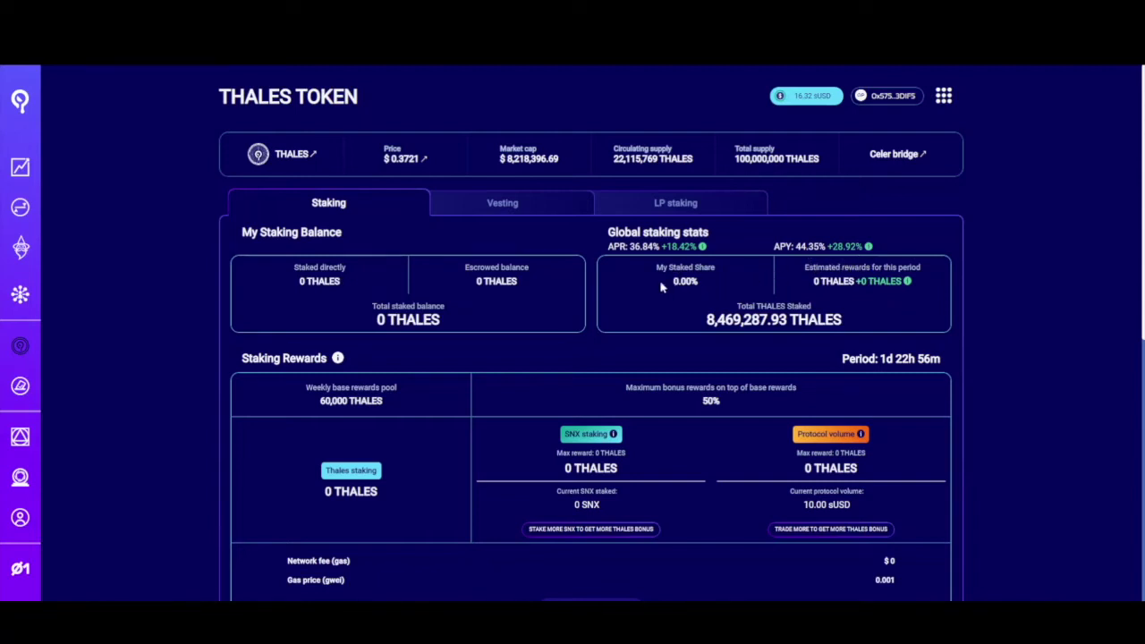
left_click_drag(662, 287, 713, 284)
left_click(689, 298)
left_click_drag(810, 285, 913, 291)
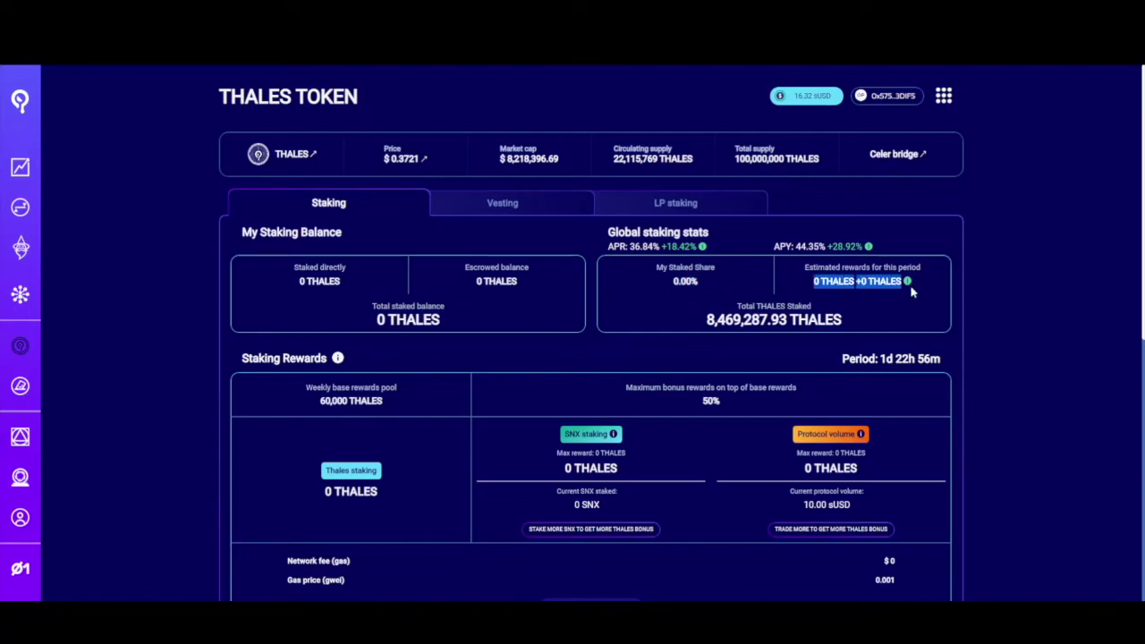
left_click(919, 297)
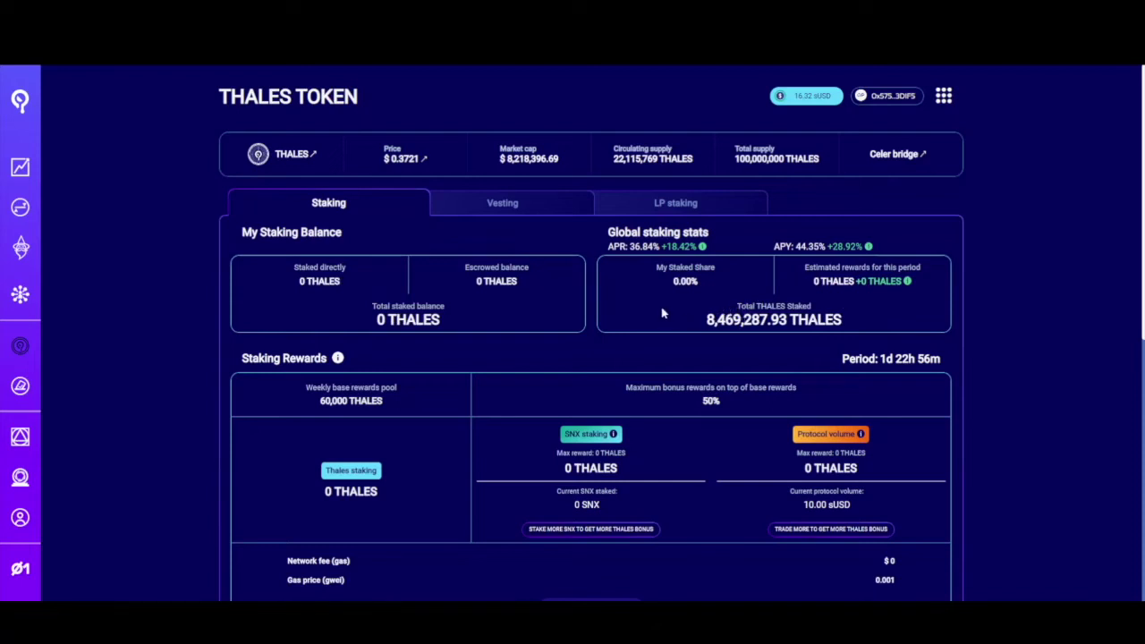
scroll(627, 304, "down", 1)
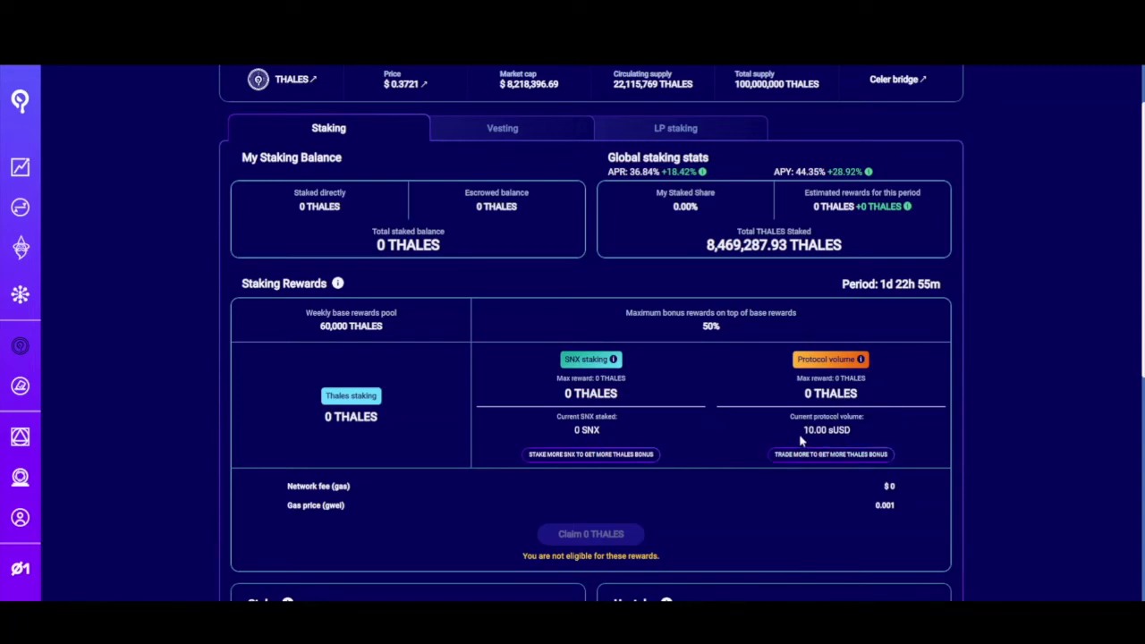
scroll(594, 358, "down", 1)
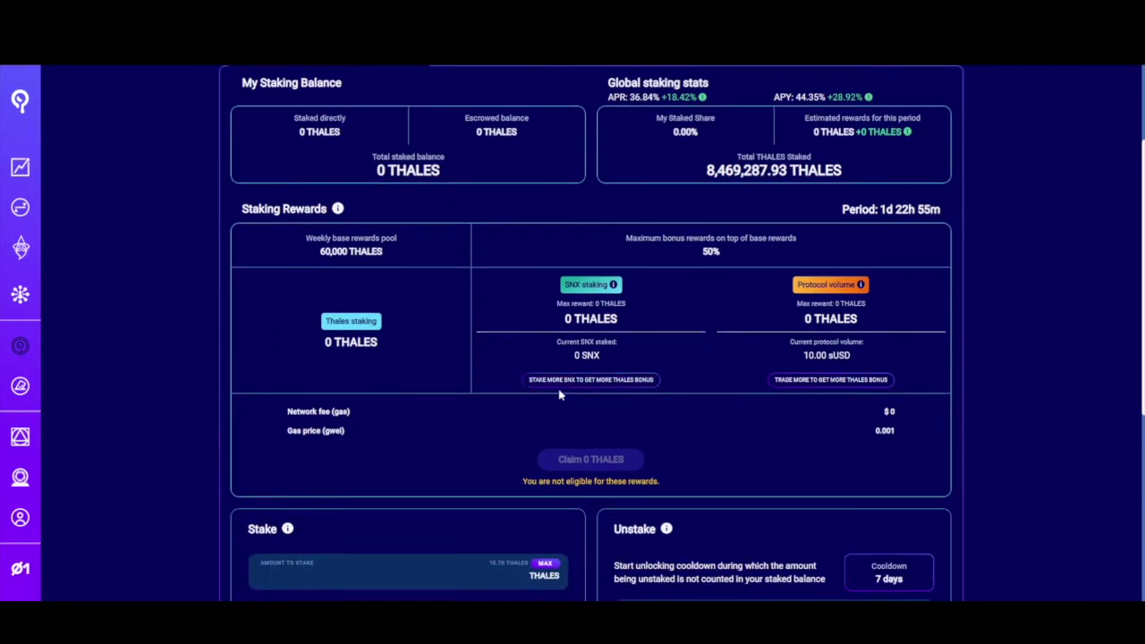
scroll(404, 416, "down", 2)
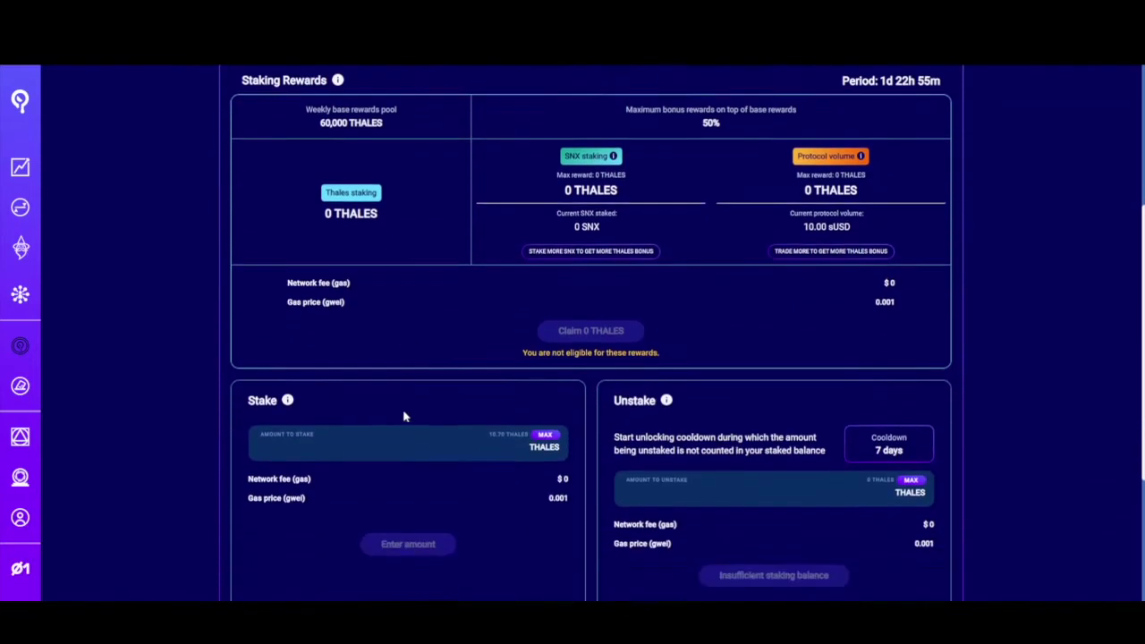
scroll(403, 416, "up", 1)
scroll(404, 411, "down", 1)
scroll(412, 389, "up", 4)
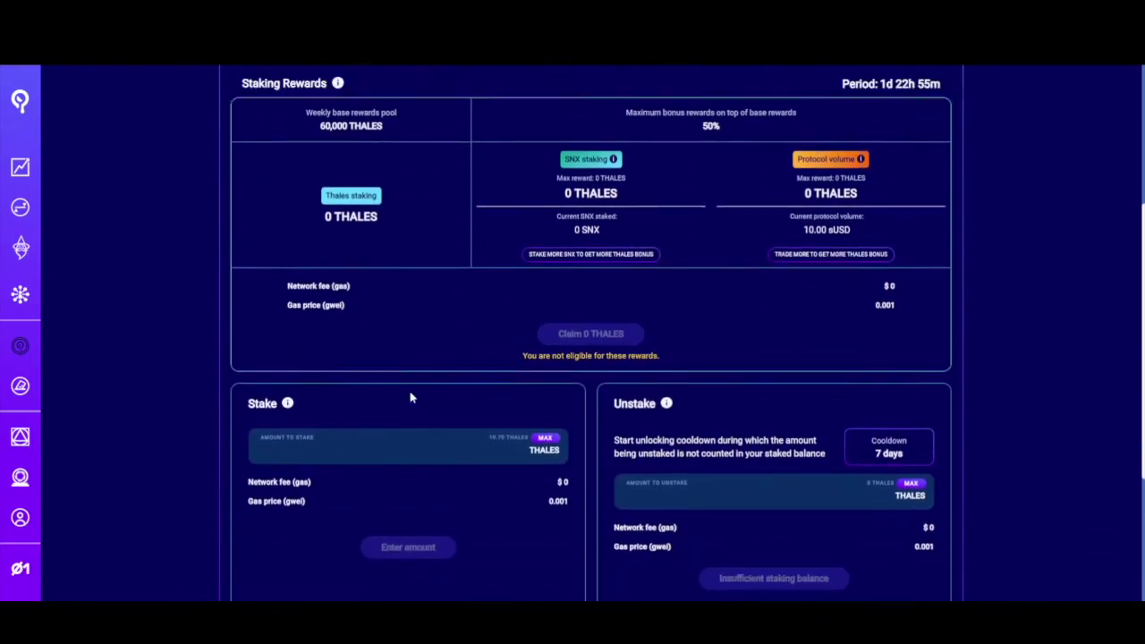
Step: Enter 5 as the amount of THALES to stake
left_click(939, 100)
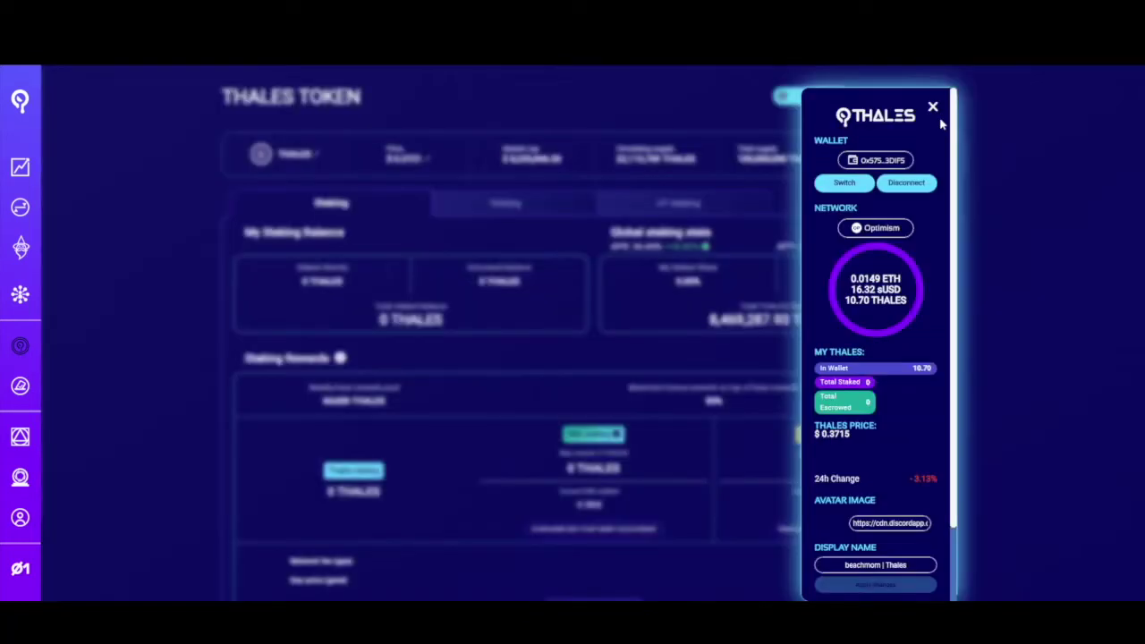
left_click(484, 381)
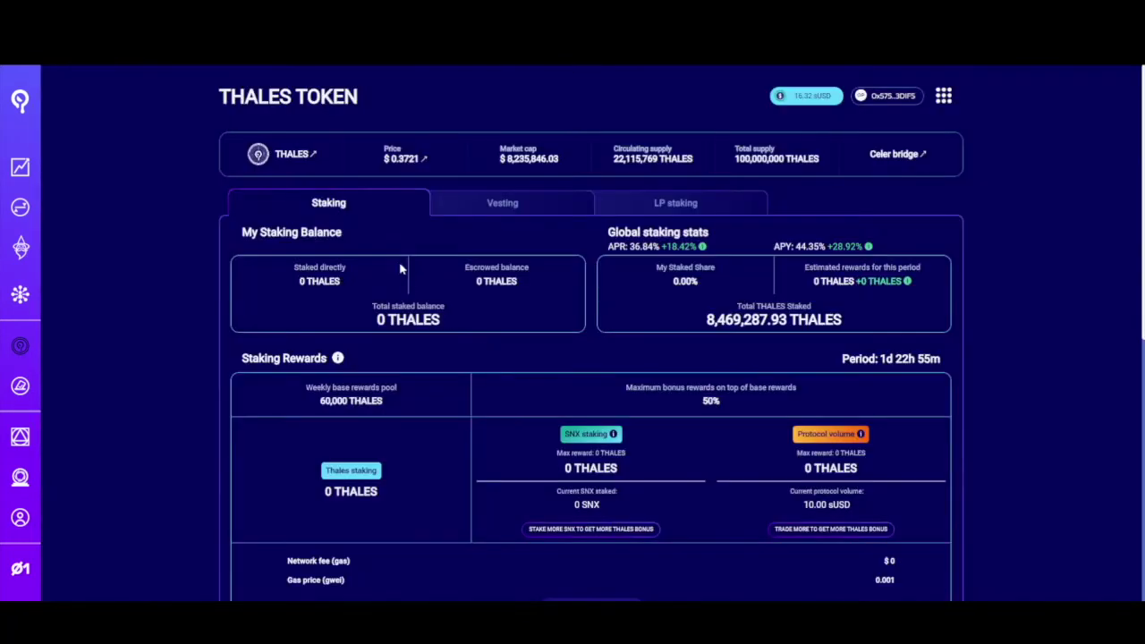
scroll(427, 303, "down", 2)
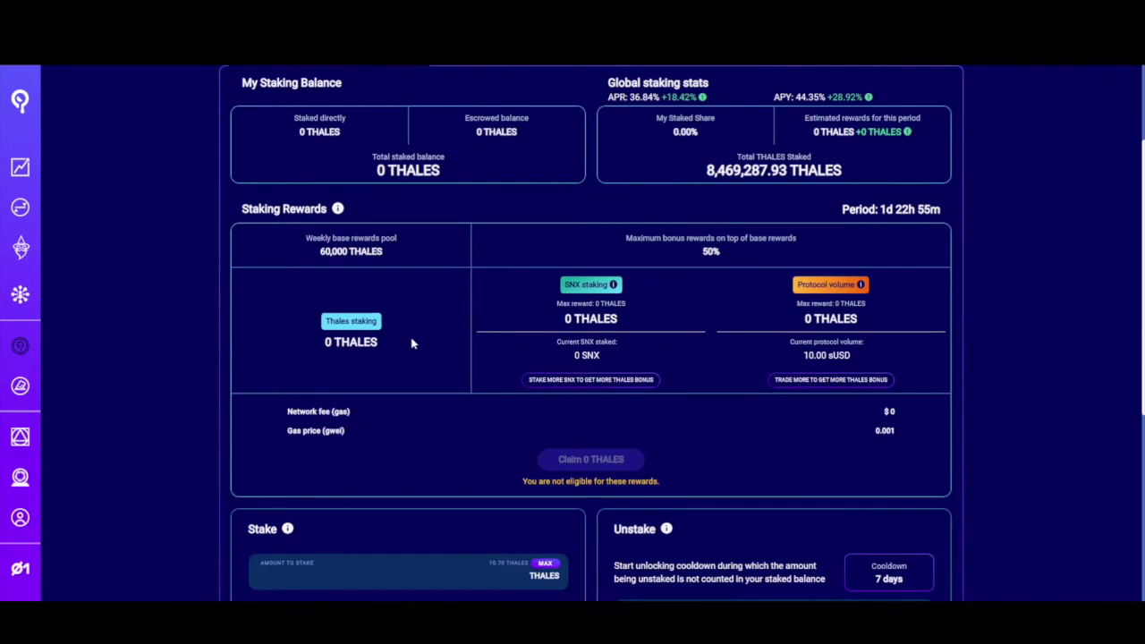
scroll(412, 346, "down", 2)
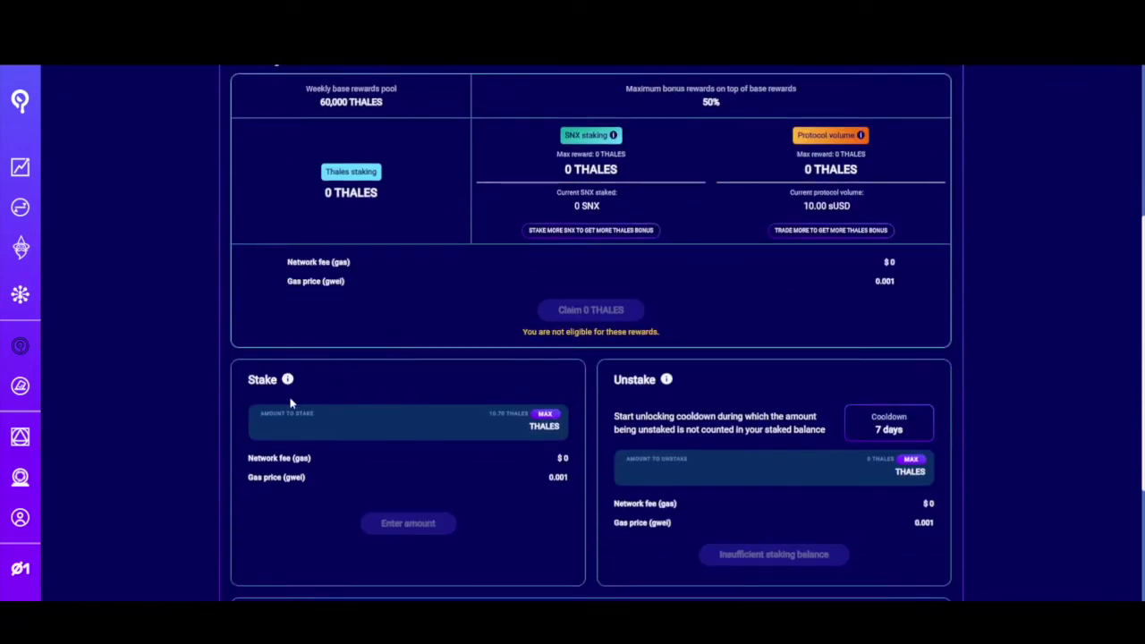
left_click(507, 432)
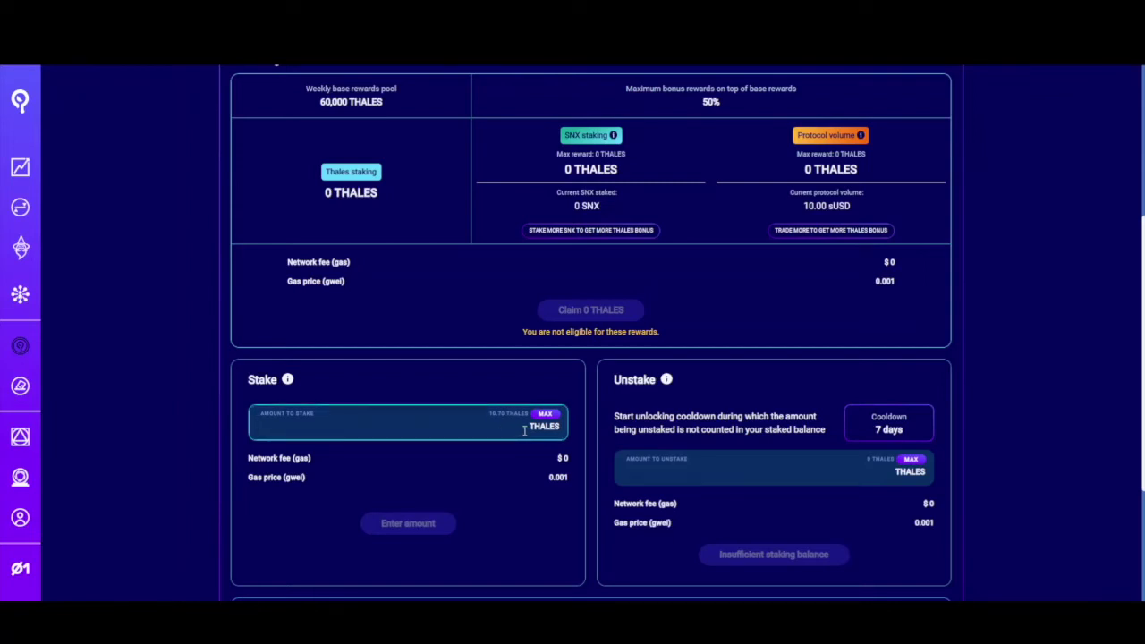
type("5")
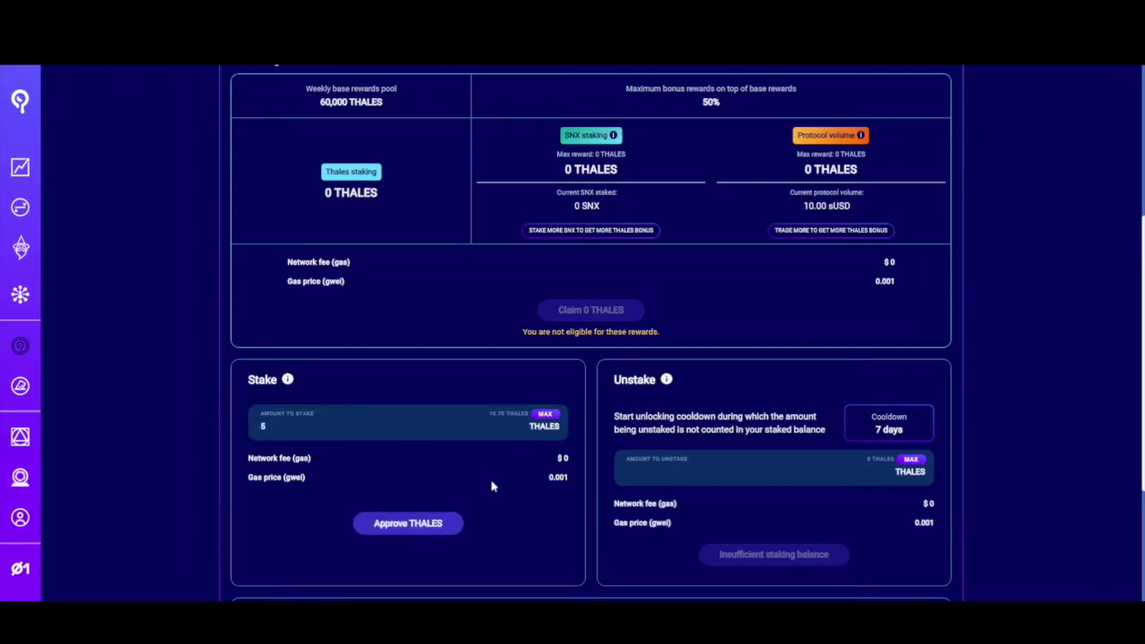
Step: Approve THALES spending in the stake form and confirm it in the approval modal
left_click(409, 528)
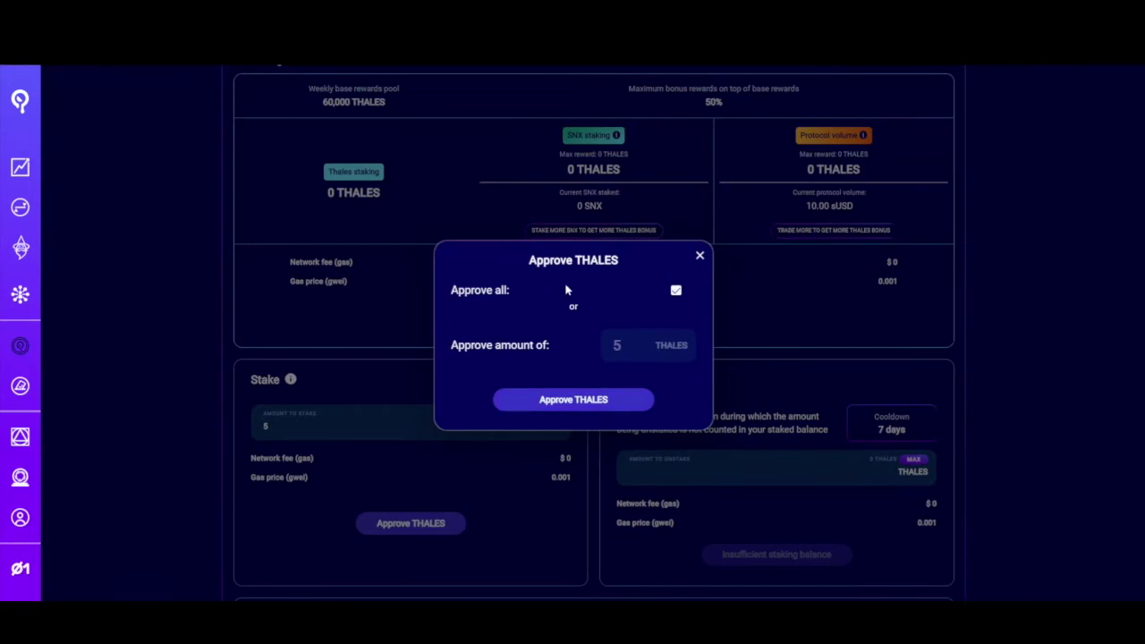
left_click(574, 402)
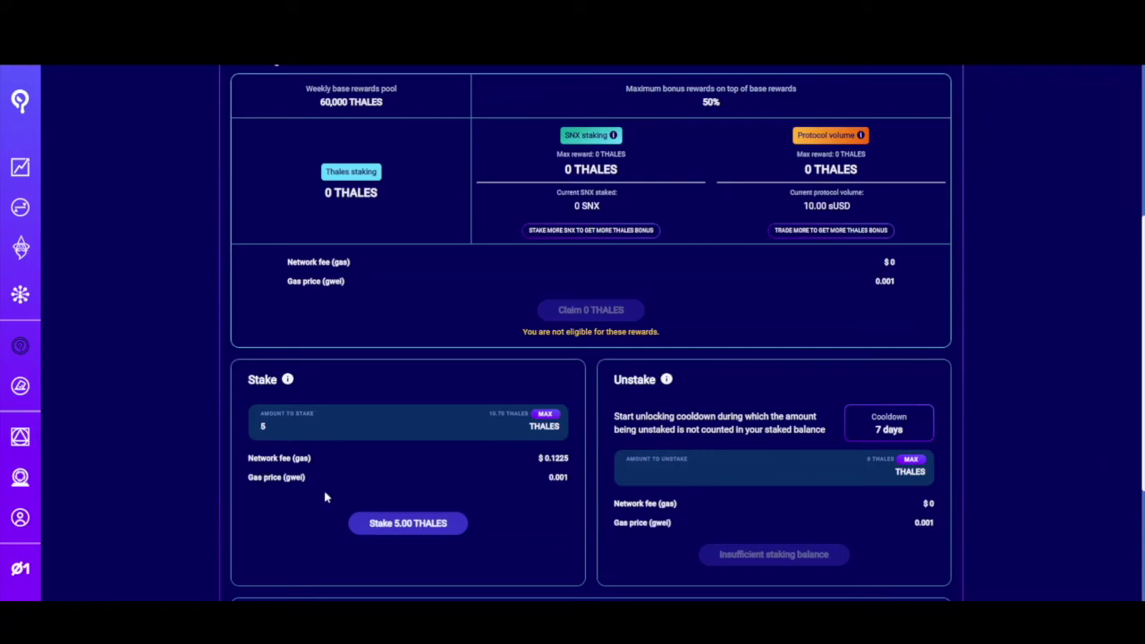
Step: Stake 5.00 THALES, confirm the wallet transaction, and dismiss the success notification
left_click(413, 530)
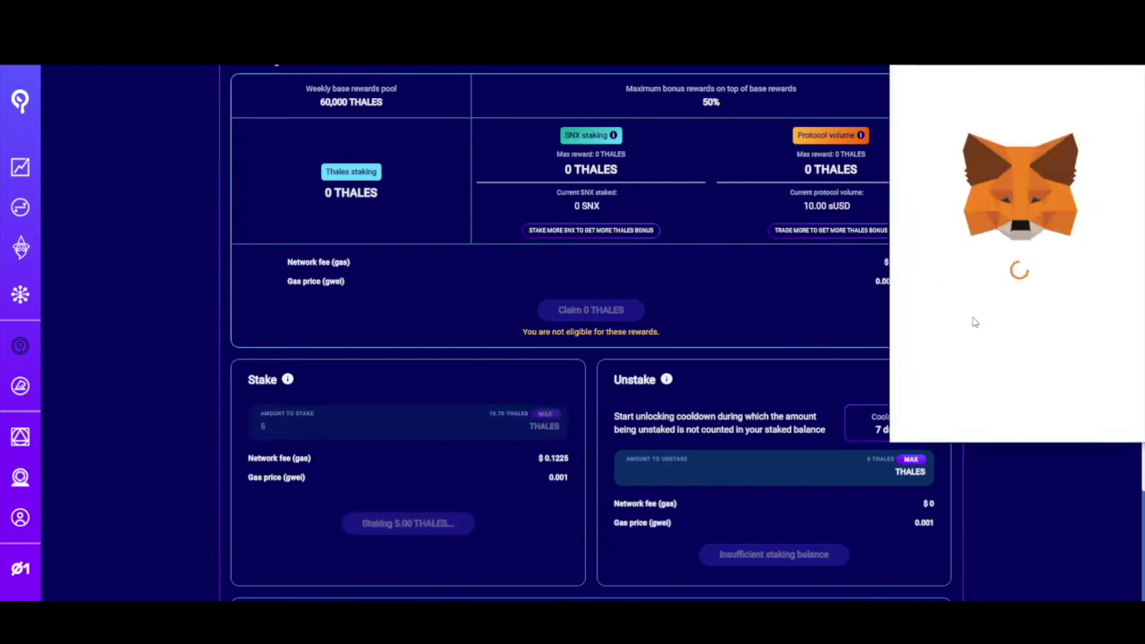
scroll(1051, 328, "down", 3)
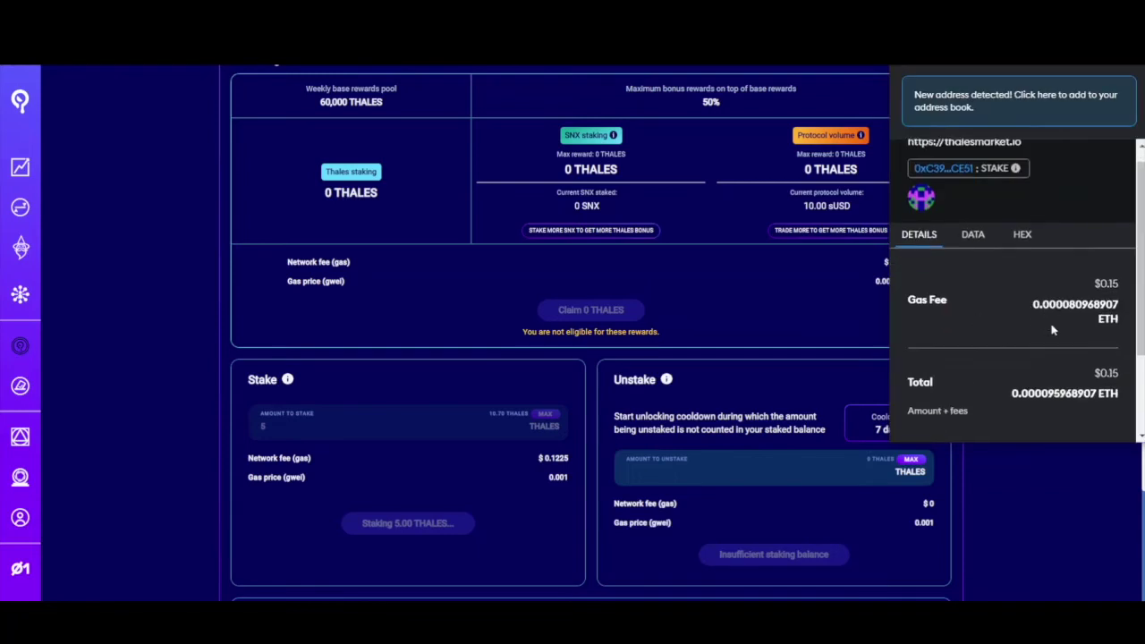
left_click(1073, 414)
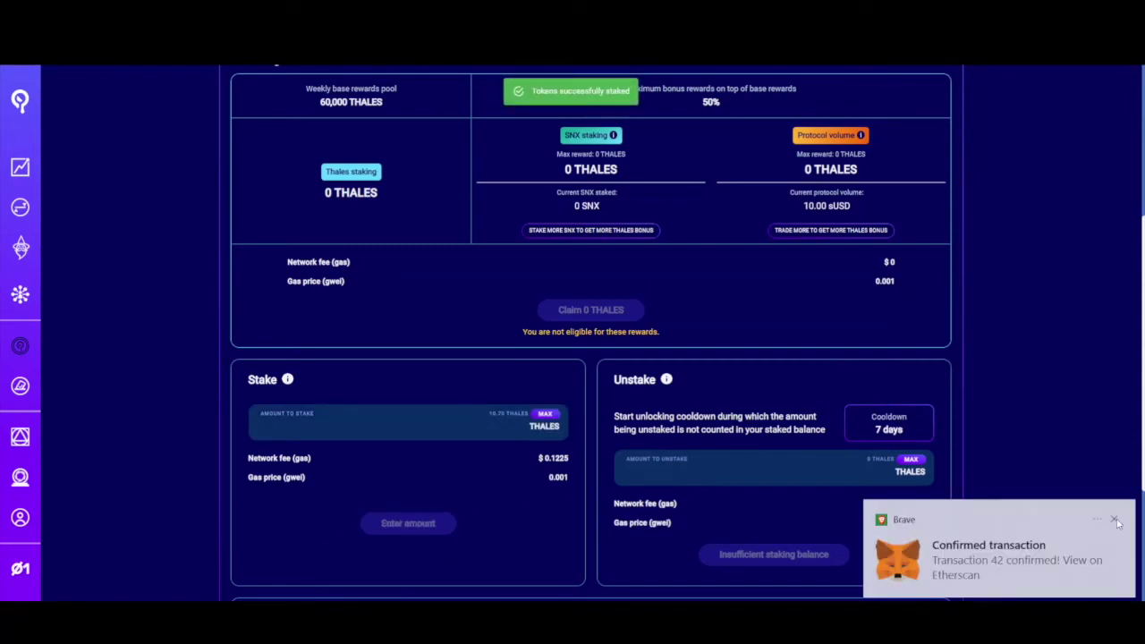
left_click(1115, 520)
scroll(385, 353, "up", 4)
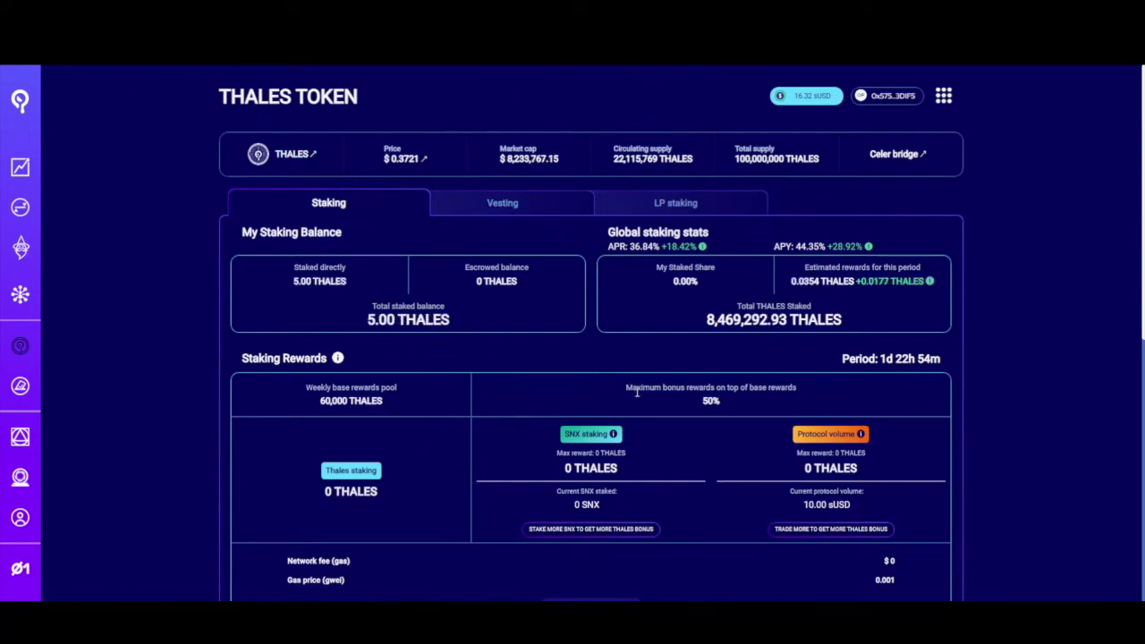
left_click_drag(789, 289, 942, 284)
left_click(990, 311)
scroll(425, 406, "down", 3)
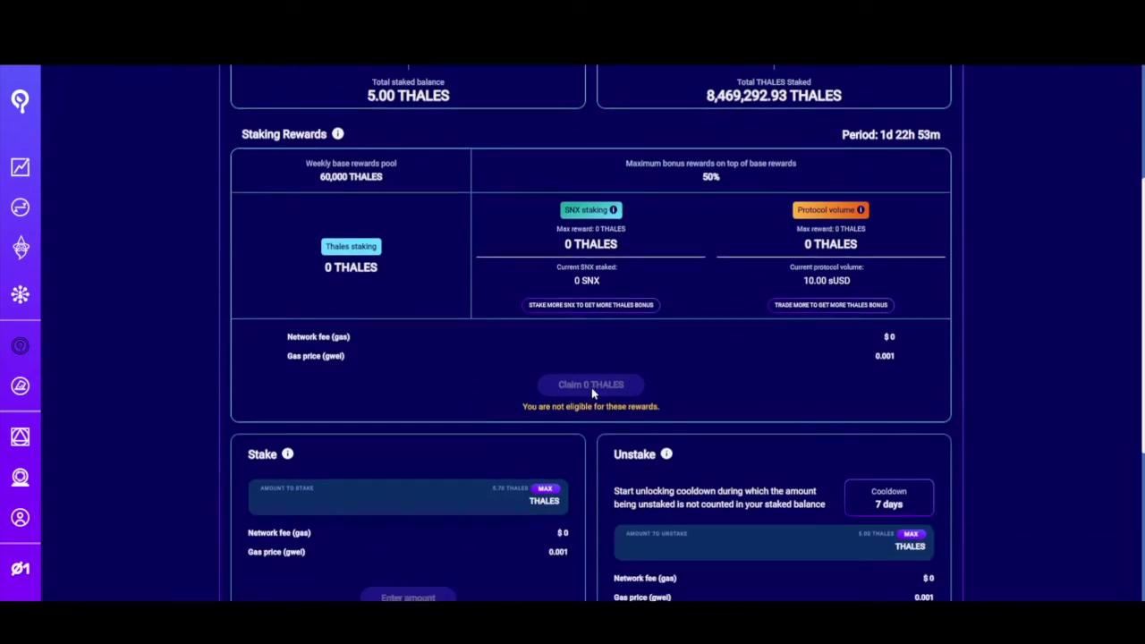
scroll(464, 351, "up", 3)
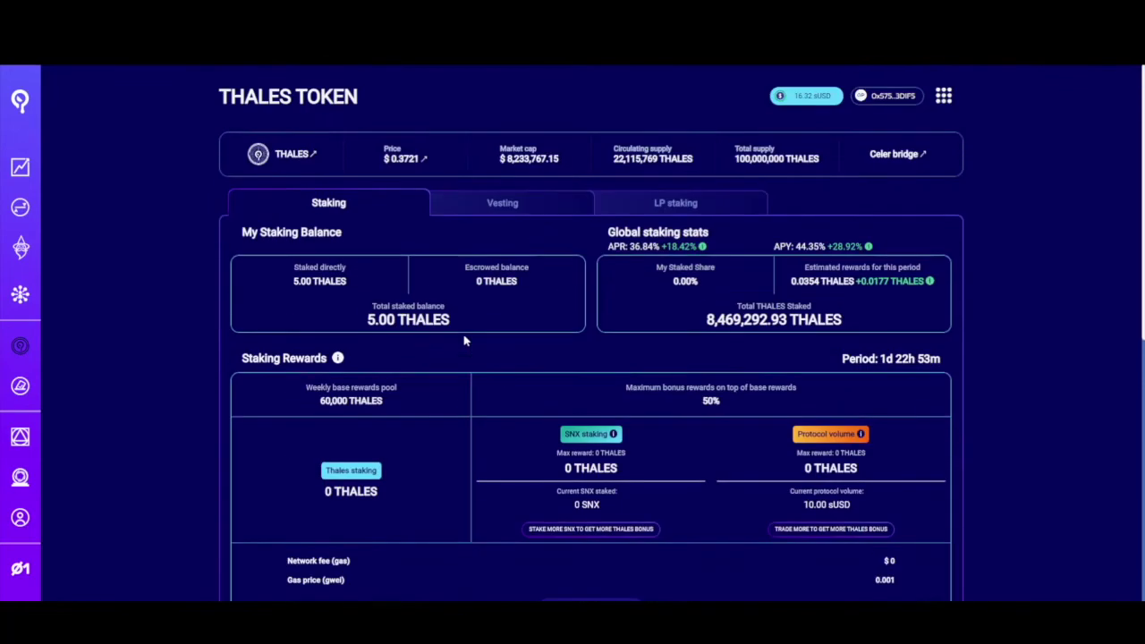
scroll(486, 332, "down", 3)
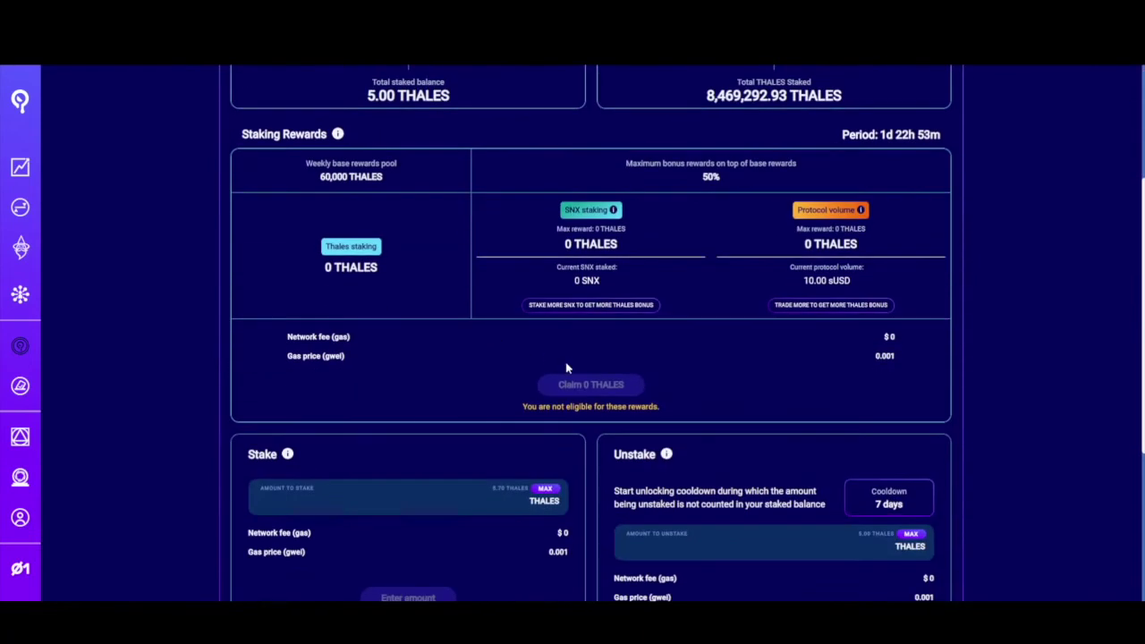
scroll(573, 389, "up", 1)
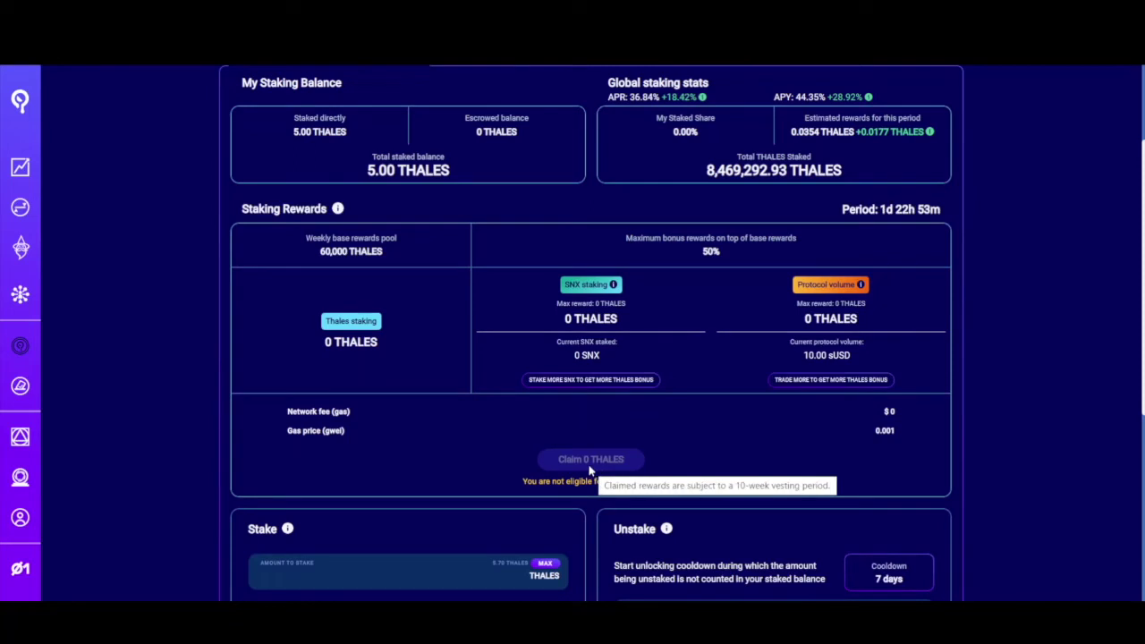
scroll(519, 472, "up", 1)
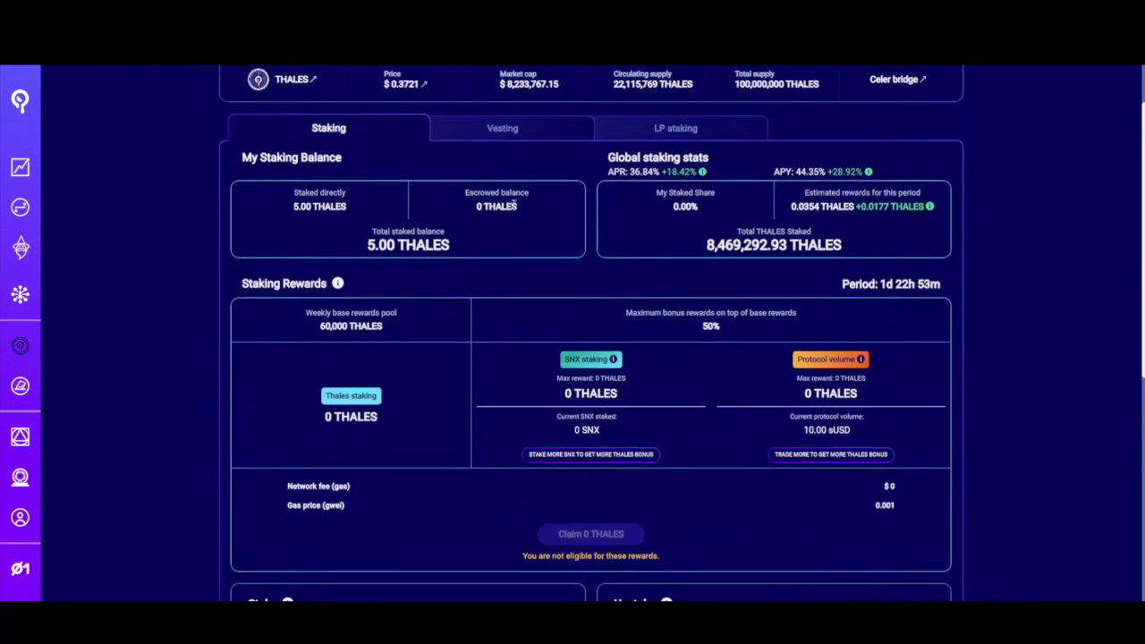
scroll(519, 238, "up", 1)
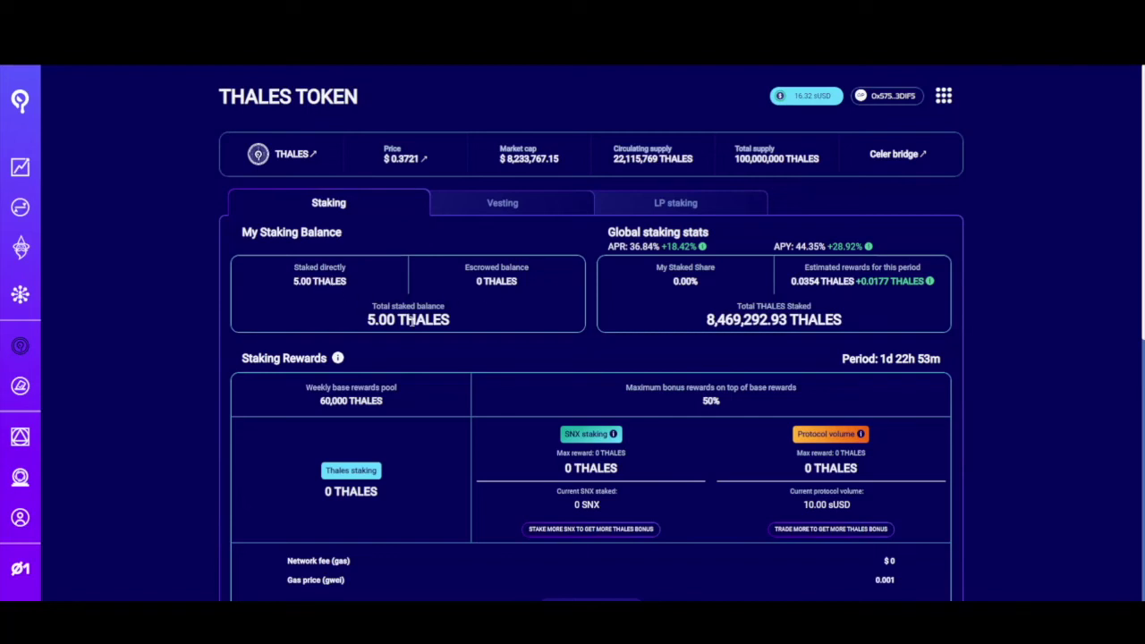
scroll(439, 358, "down", 2)
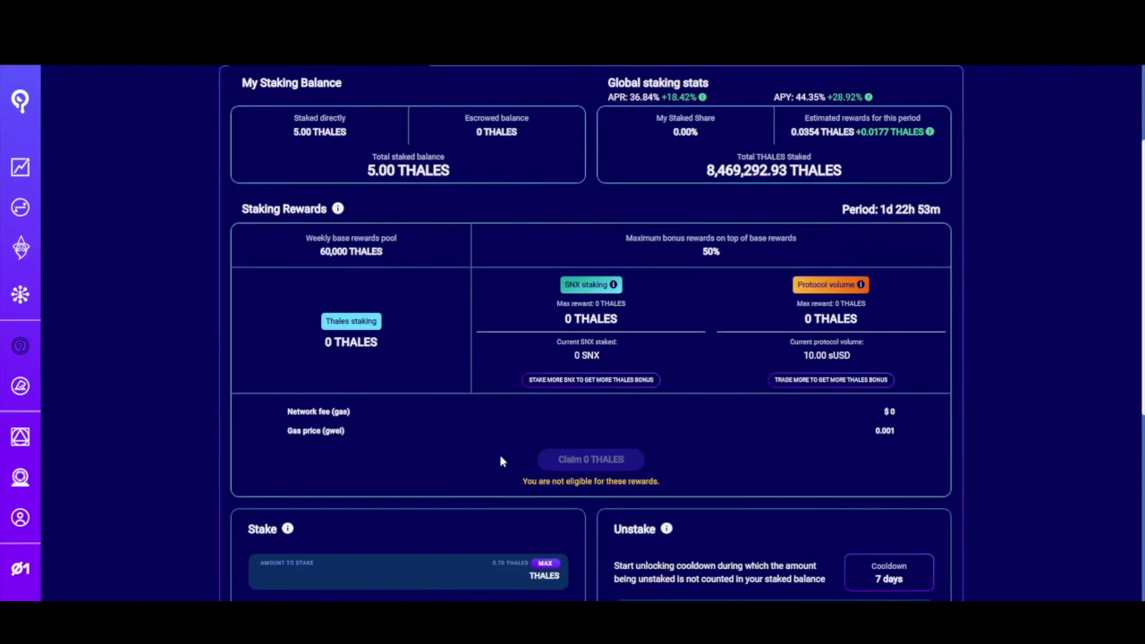
scroll(501, 461, "up", 2)
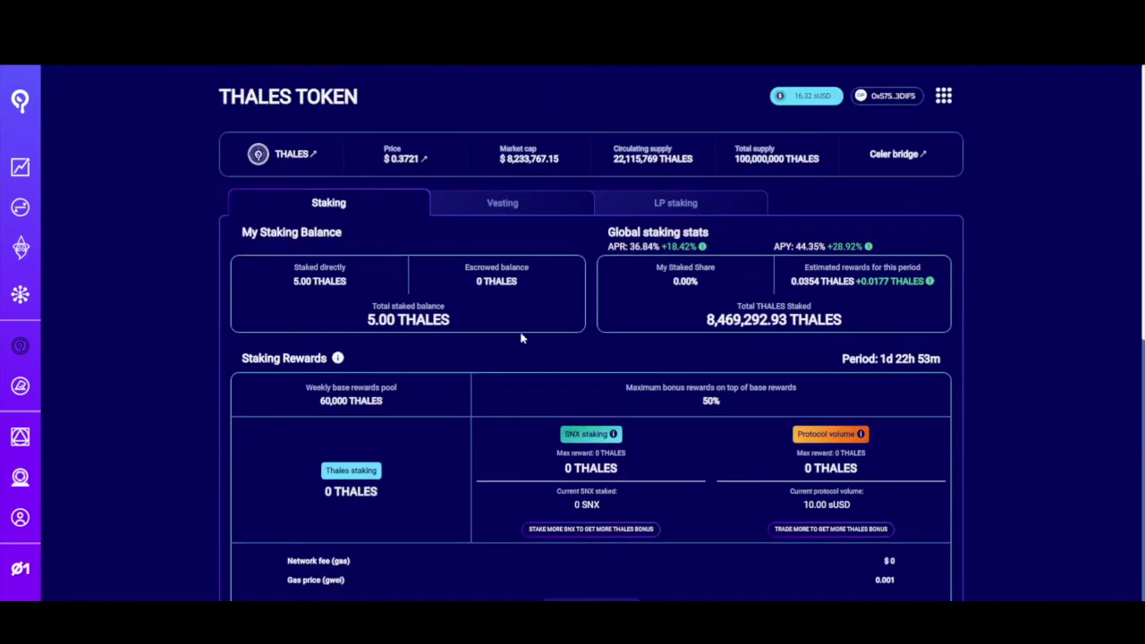
scroll(515, 338, "down", 1)
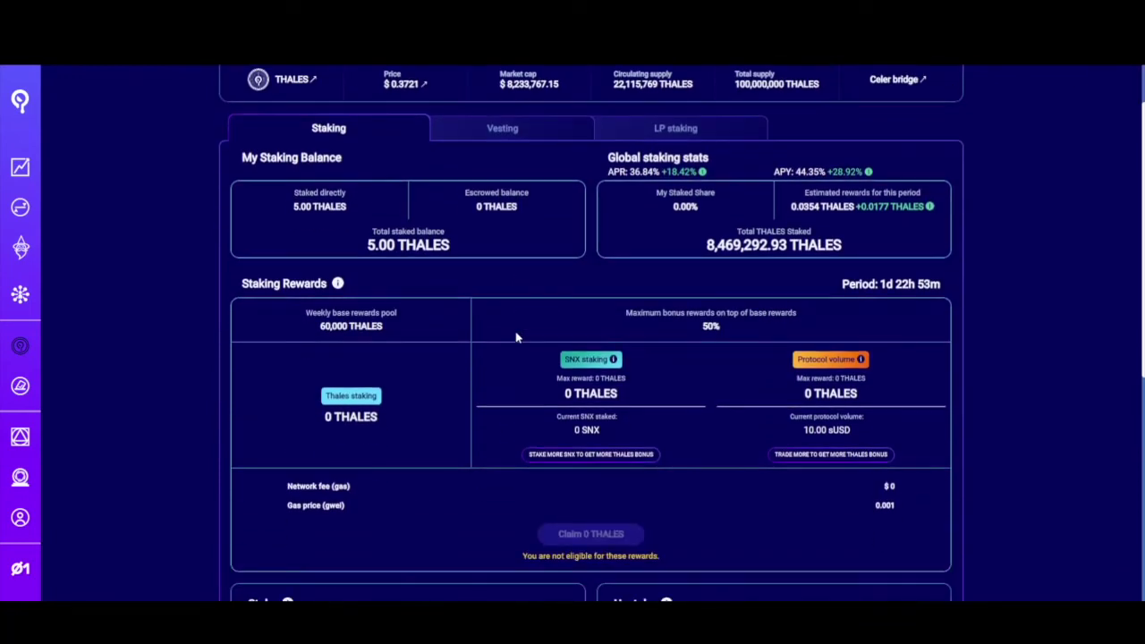
left_click(498, 132)
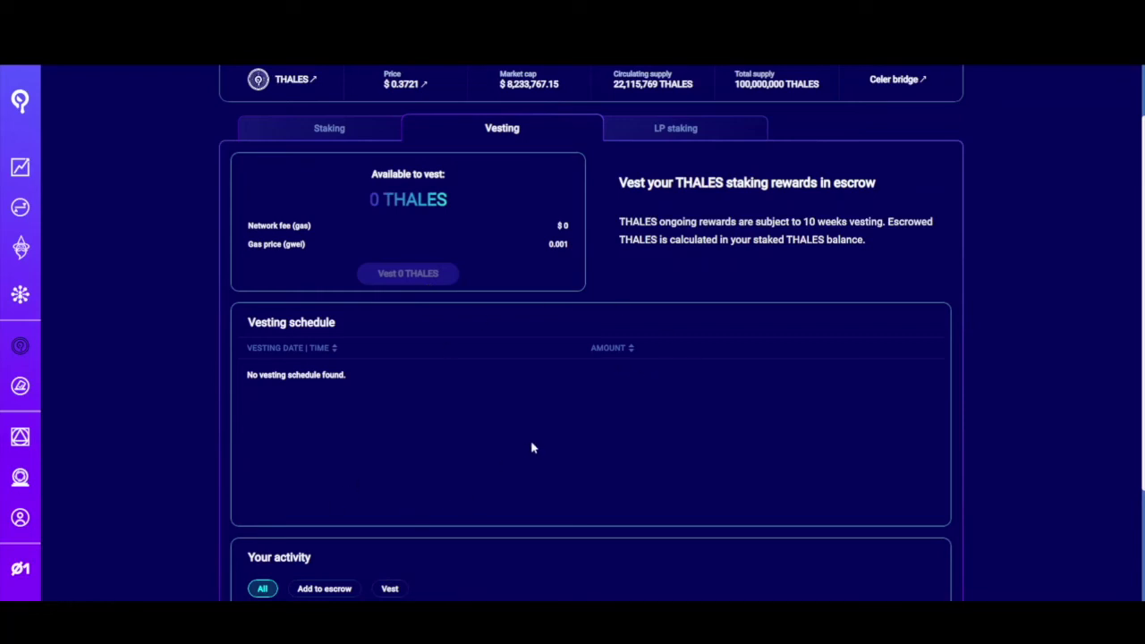
Step: Return briefly to Staking, then reopen Vesting showing 0 THALES available and no schedule
left_click(329, 134)
scroll(537, 439, "down", 1)
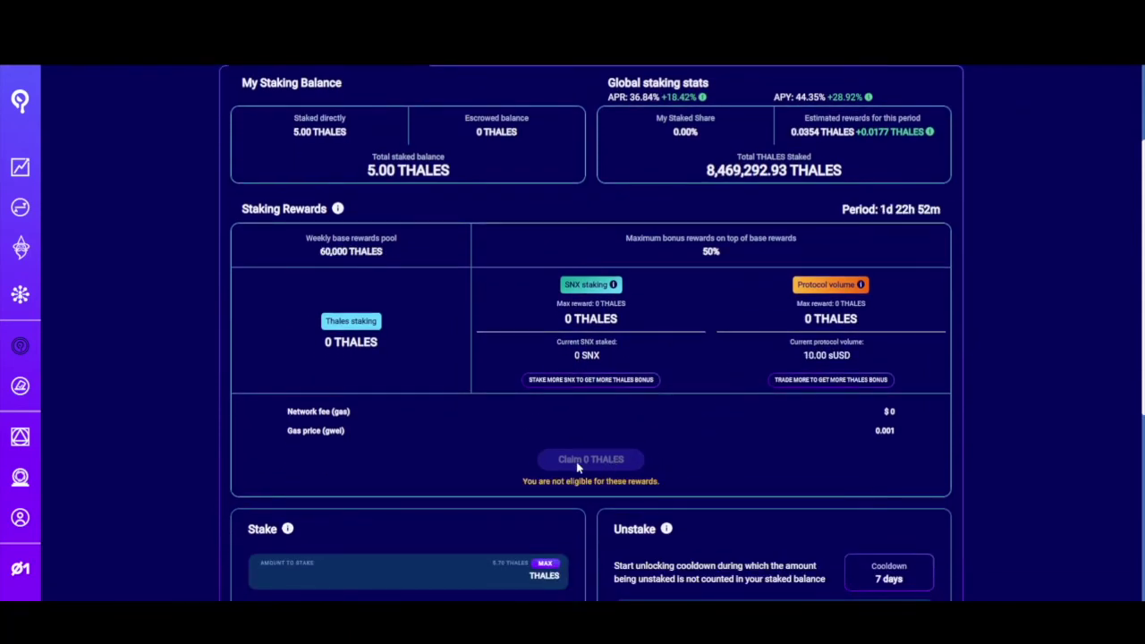
scroll(491, 450, "up", 3)
left_click(501, 204)
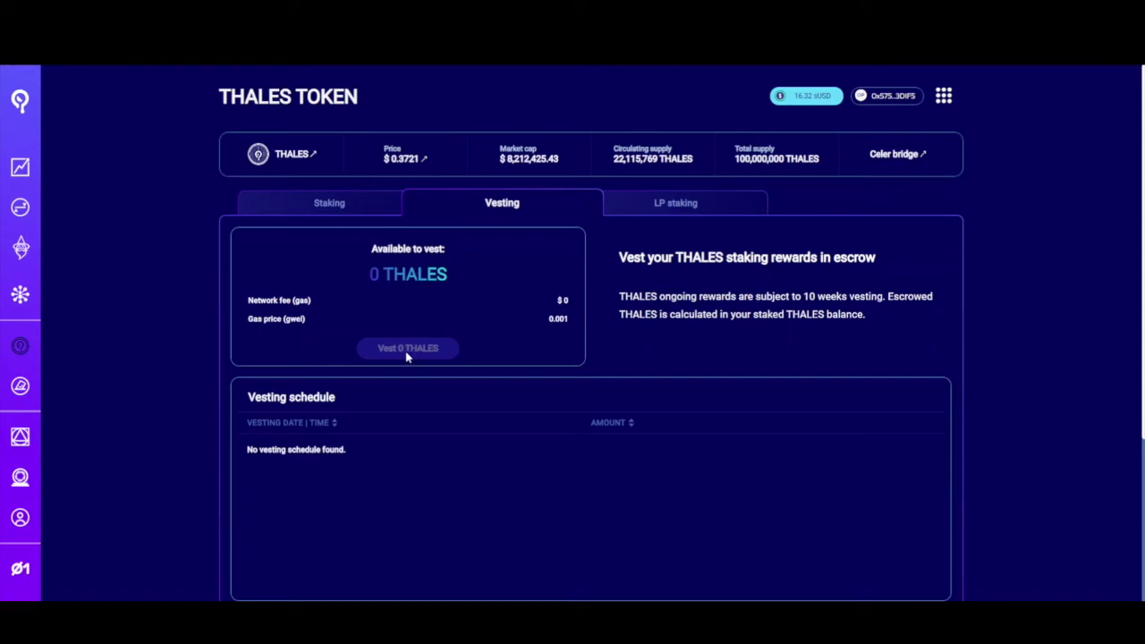
left_click(330, 207)
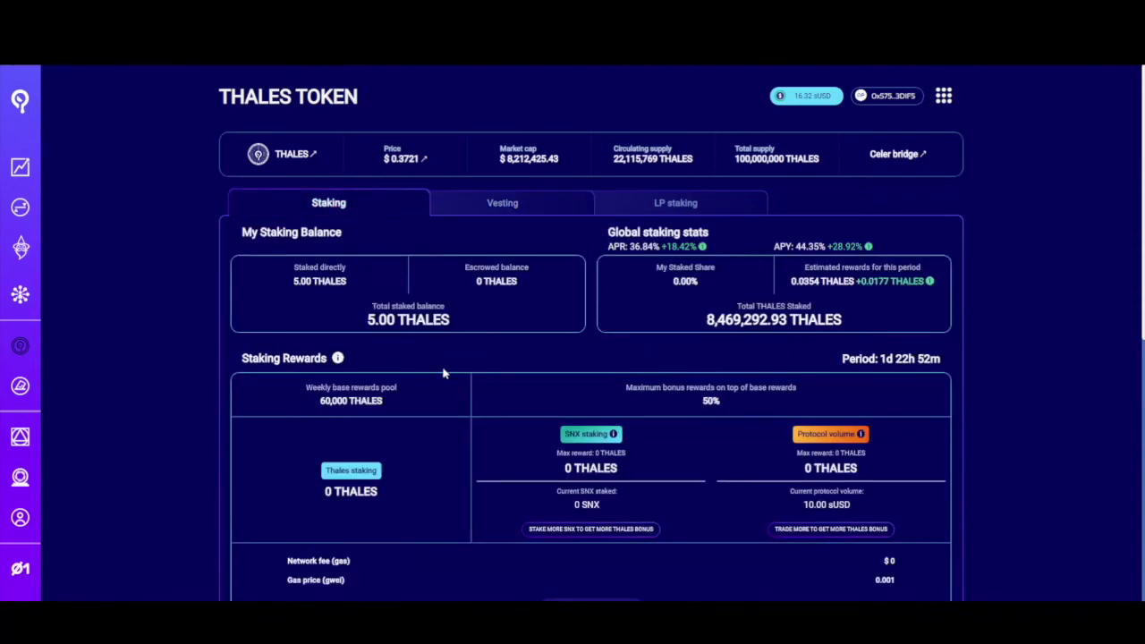
scroll(443, 373, "down", 2)
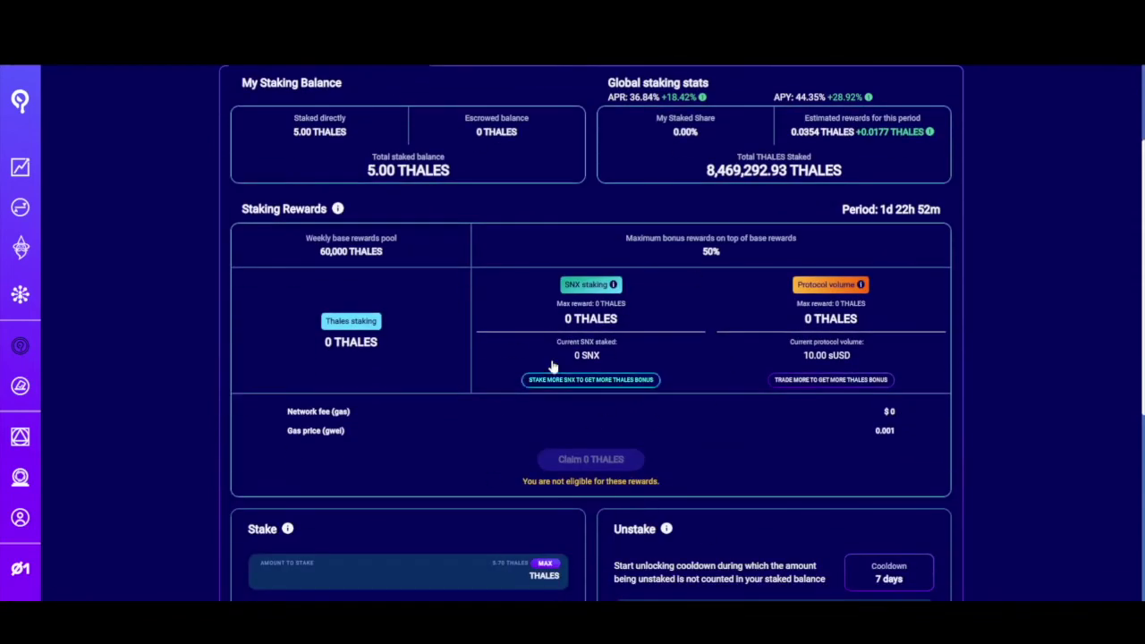
scroll(478, 349, "up", 2)
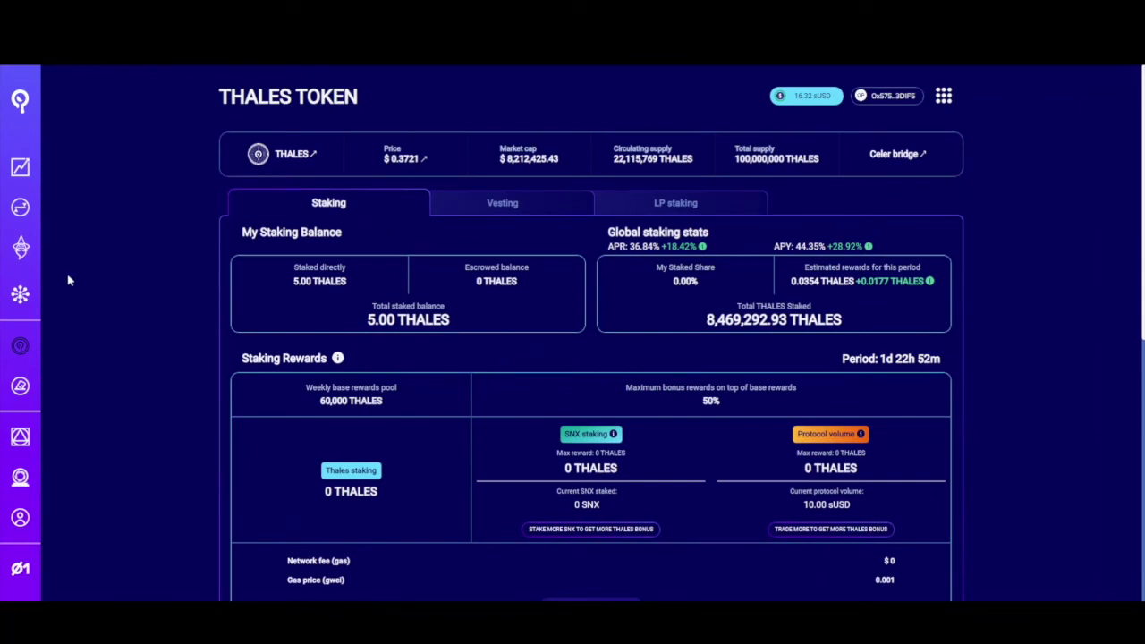
mouse_move(81, 285)
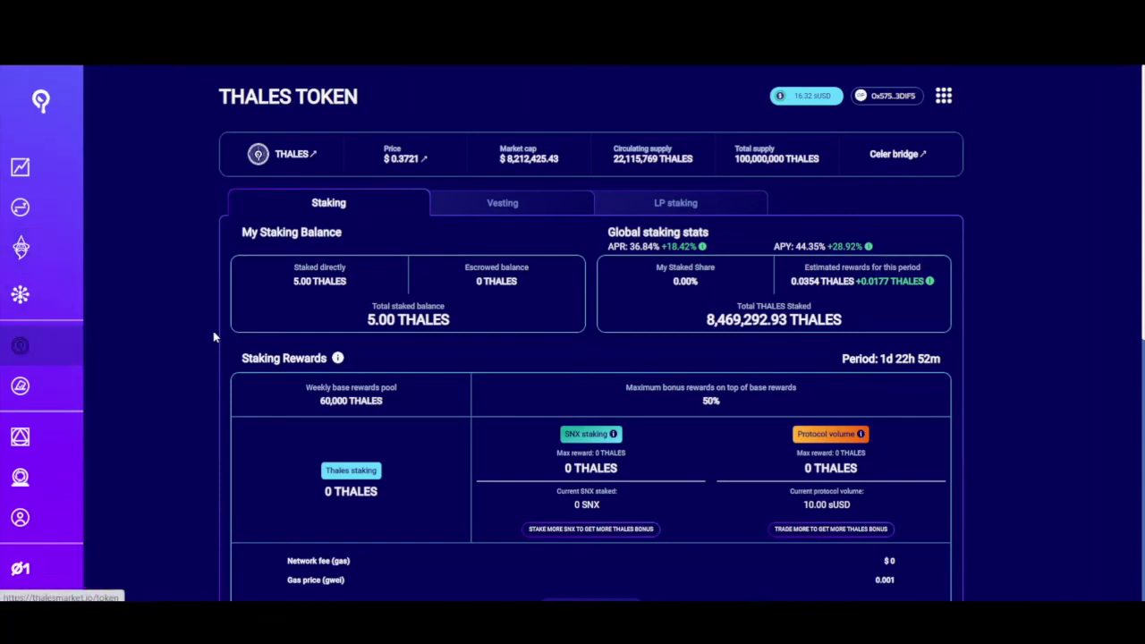
scroll(424, 455, "down", 1)
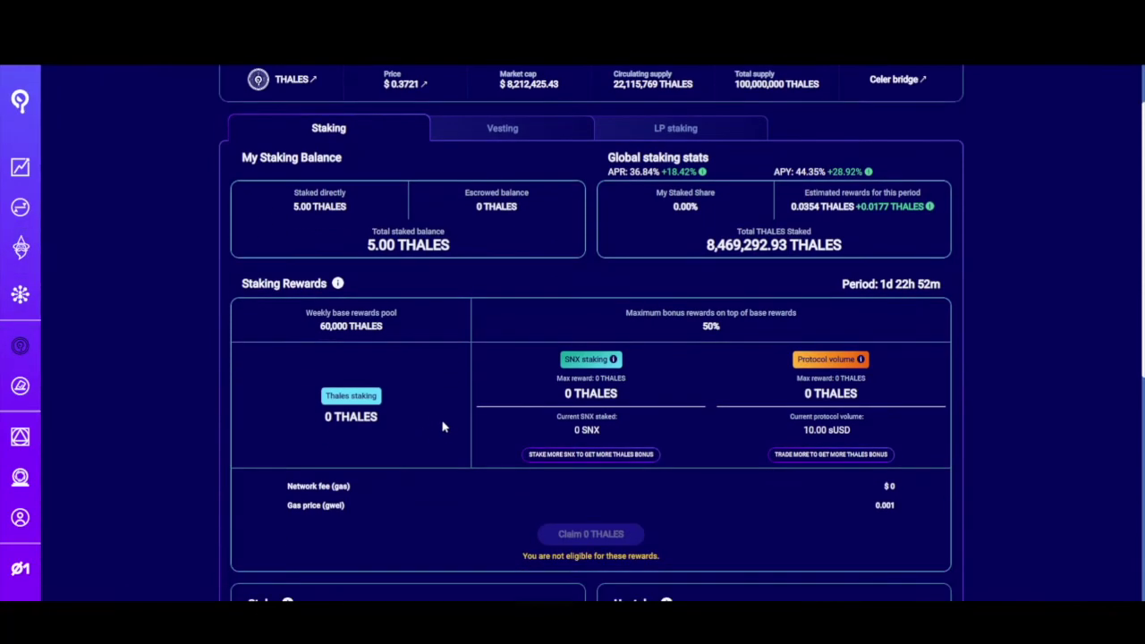
scroll(413, 450, "down", 1)
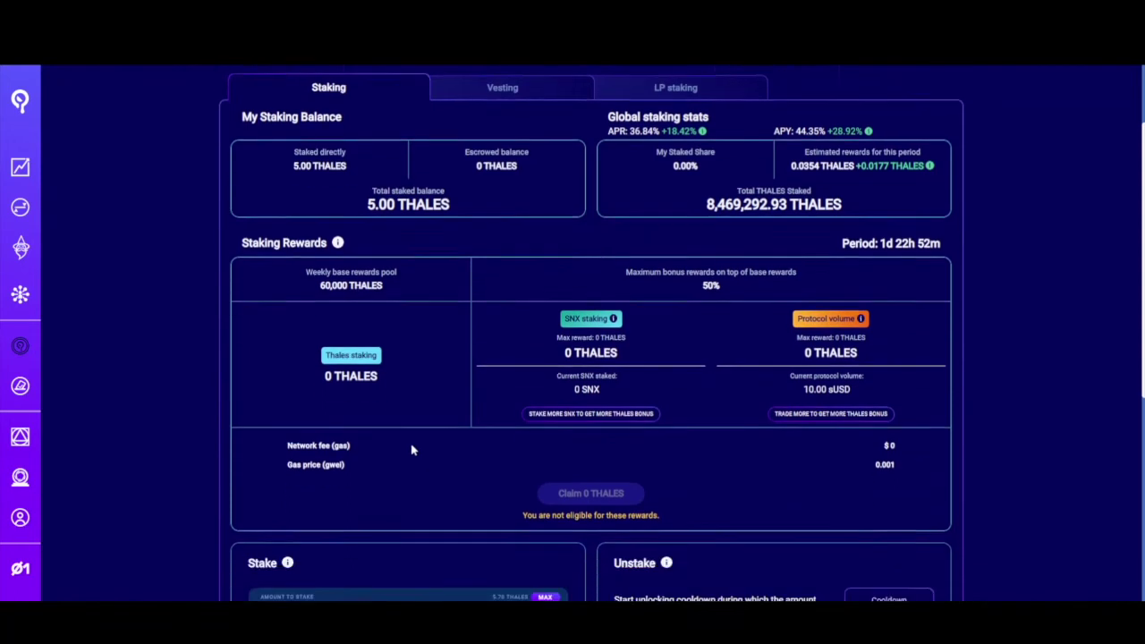
scroll(412, 450, "down", 3)
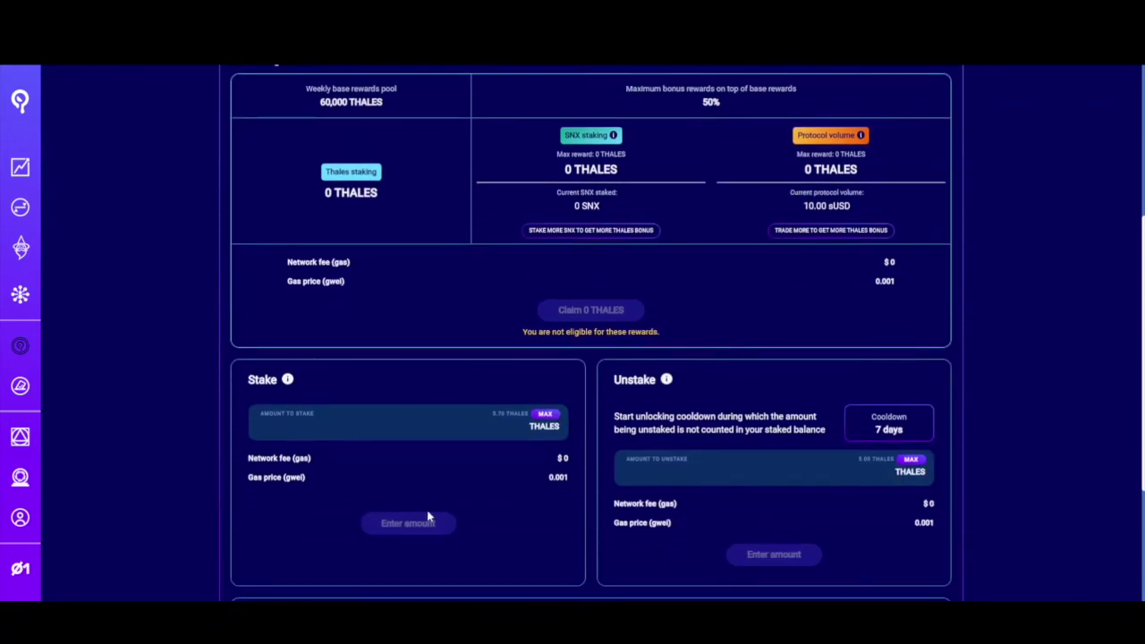
scroll(434, 519, "up", 5)
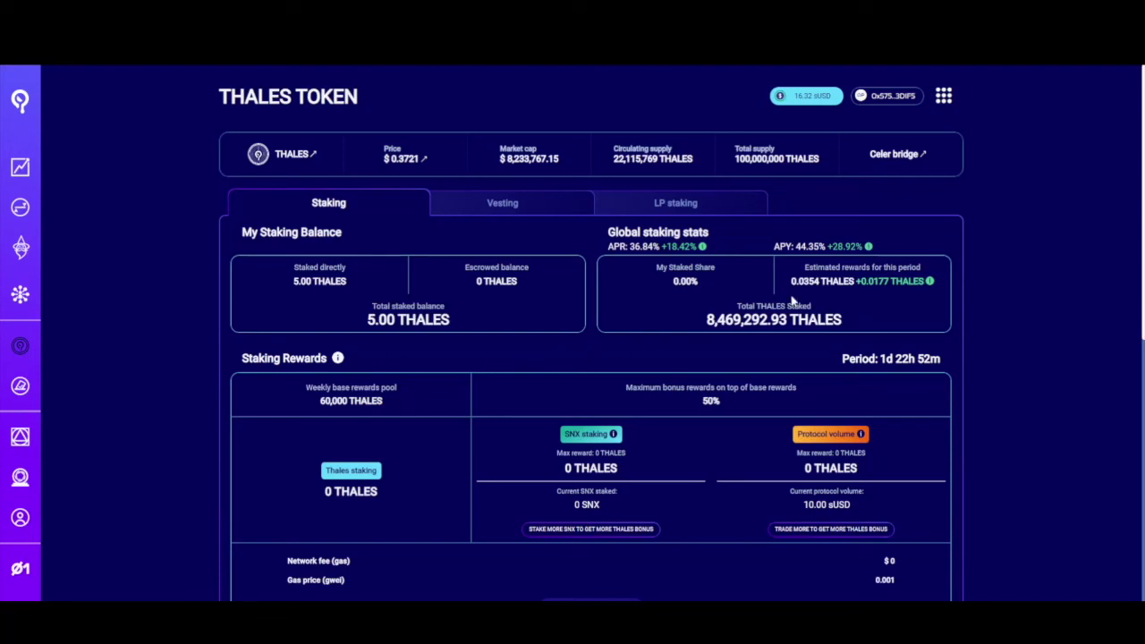
left_click_drag(792, 286, 945, 285)
left_click(964, 298)
left_click(502, 204)
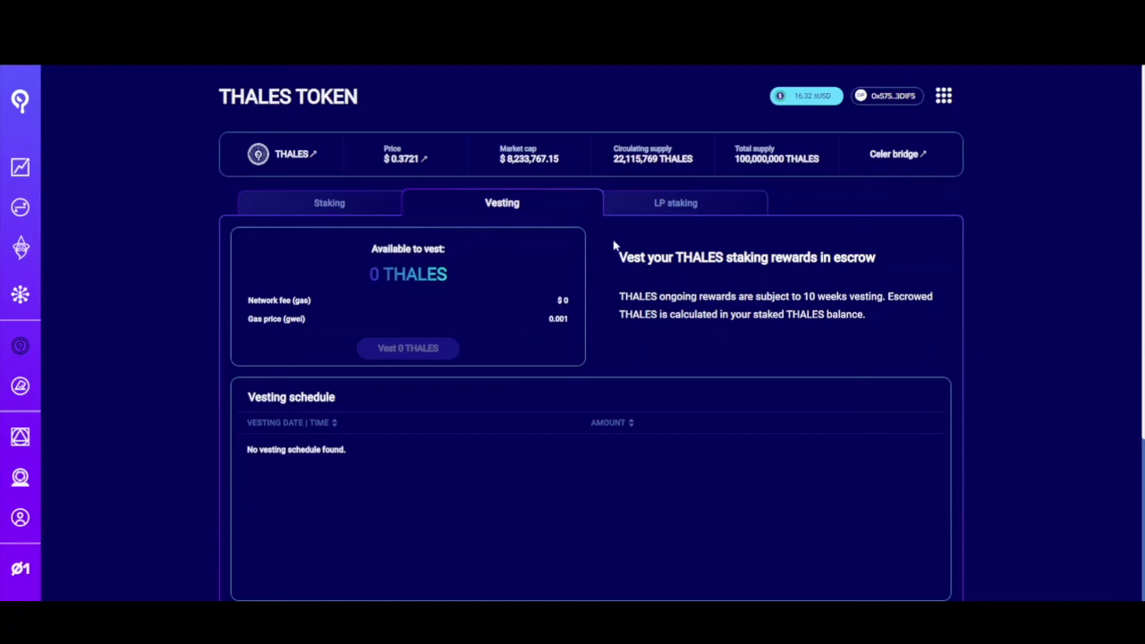
Step: Switch to LP staking to view 185.33% total APR and $847,851.81 TVL
left_click(673, 206)
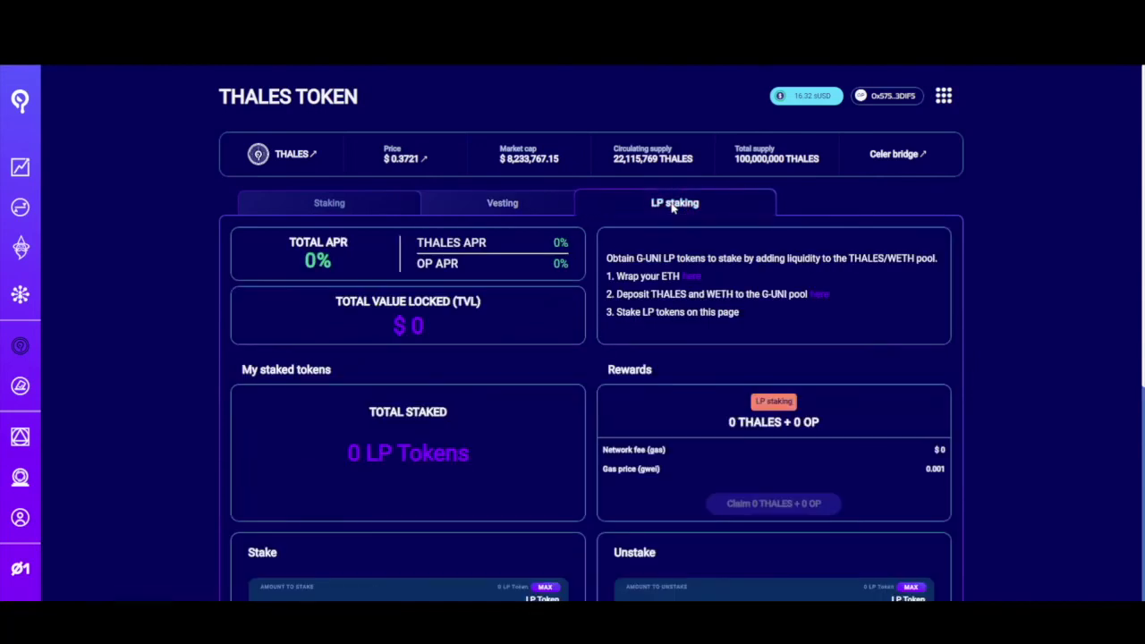
mouse_move(37, 324)
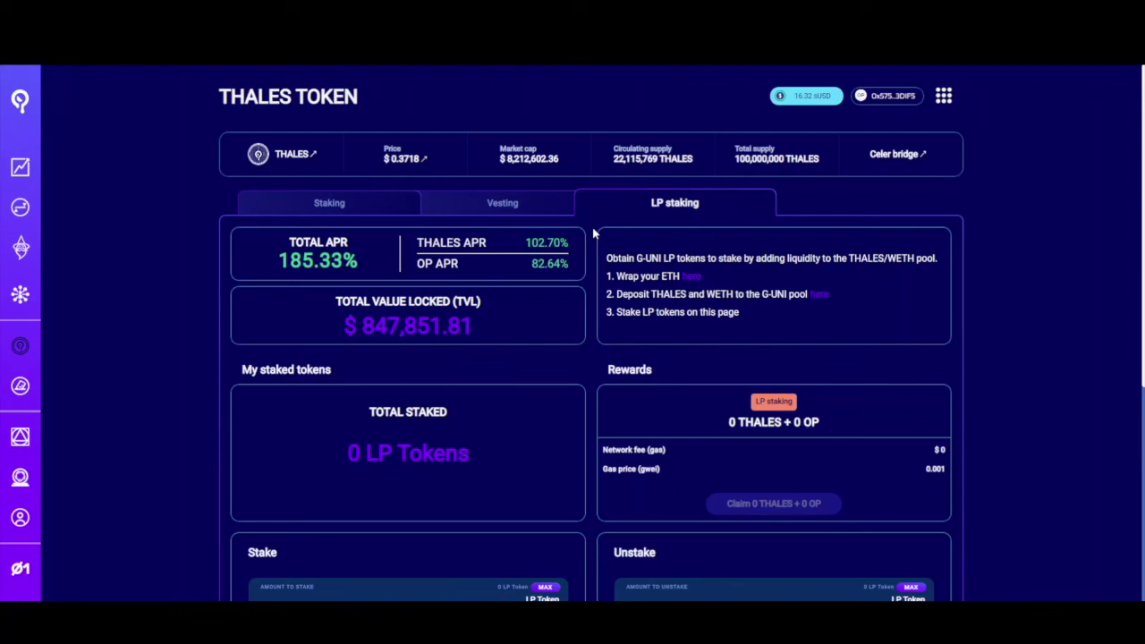
scroll(543, 430, "down", 1)
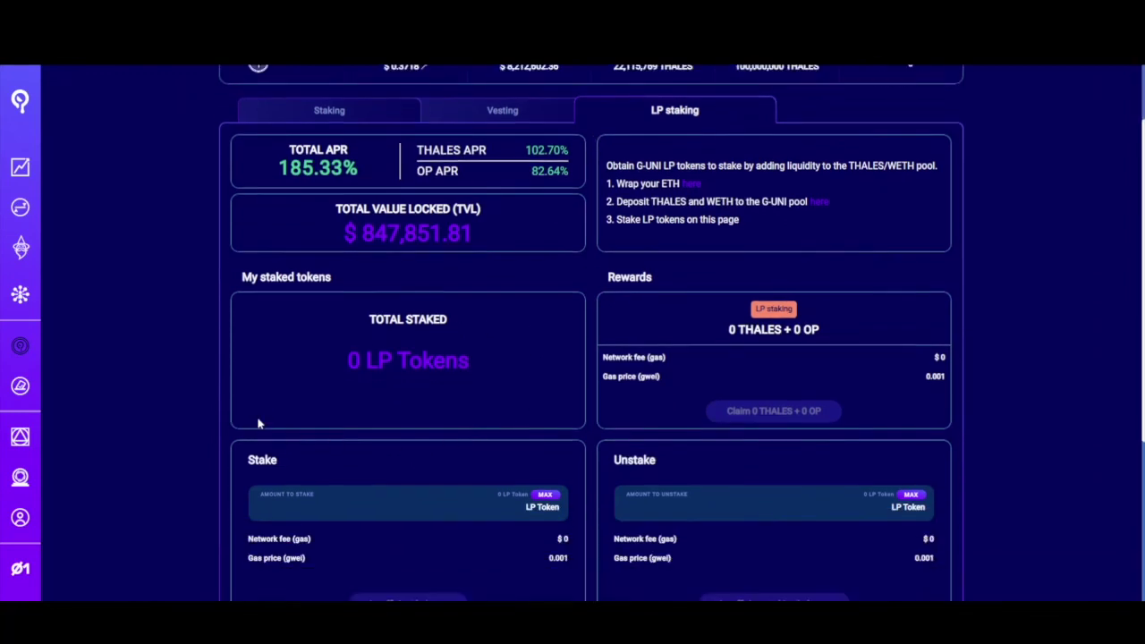
scroll(258, 424, "down", 1)
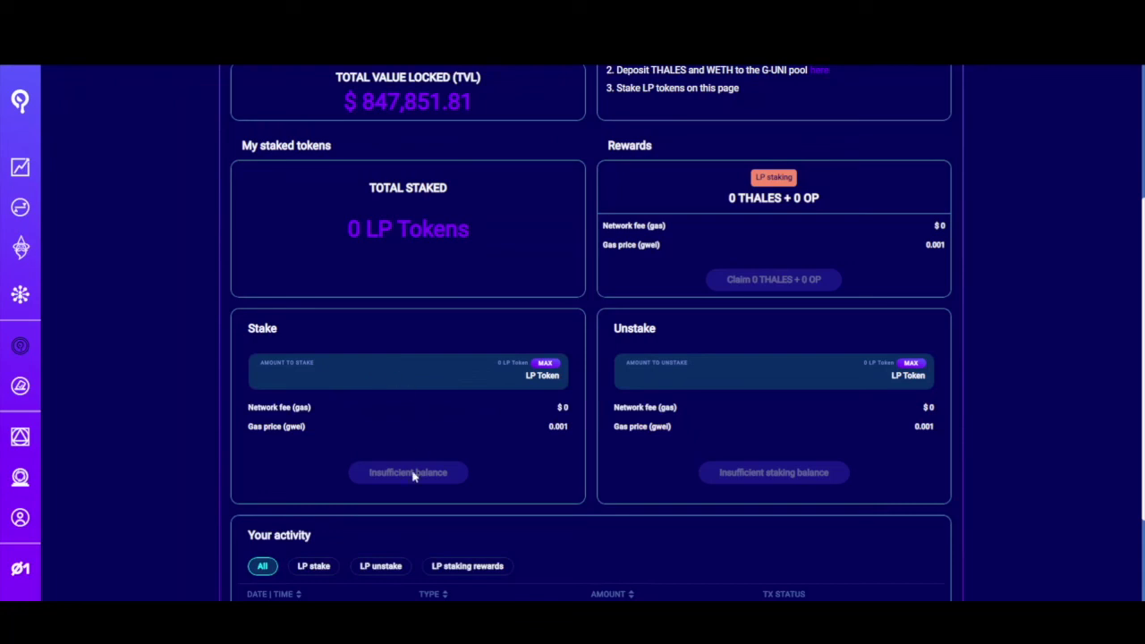
left_click(363, 381)
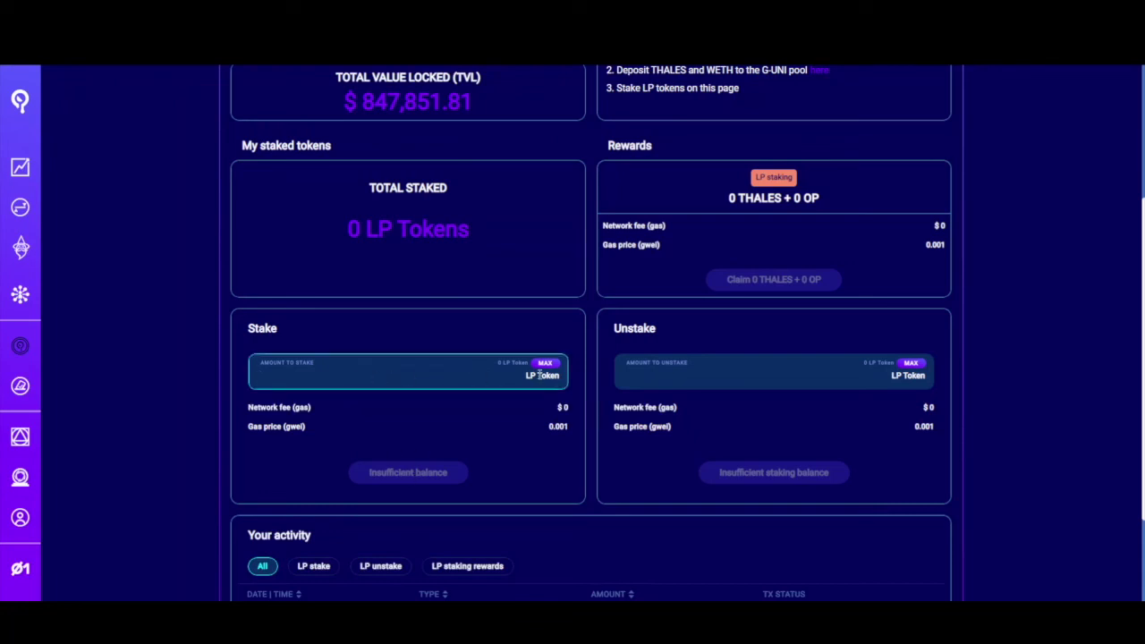
scroll(461, 375, "up", 2)
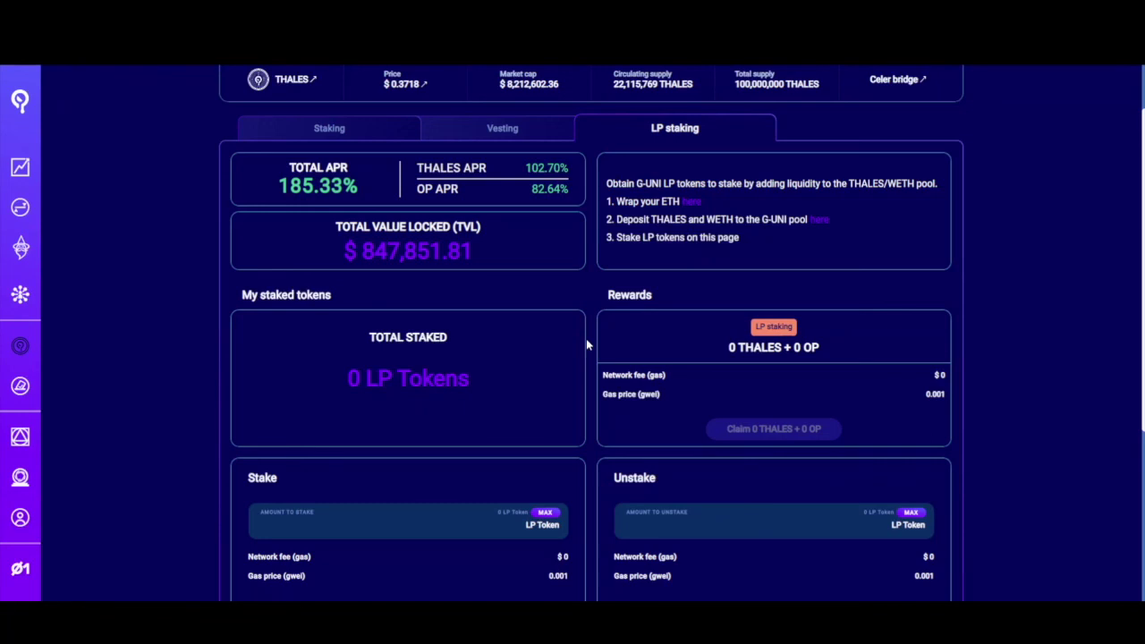
scroll(564, 347, "down", 1)
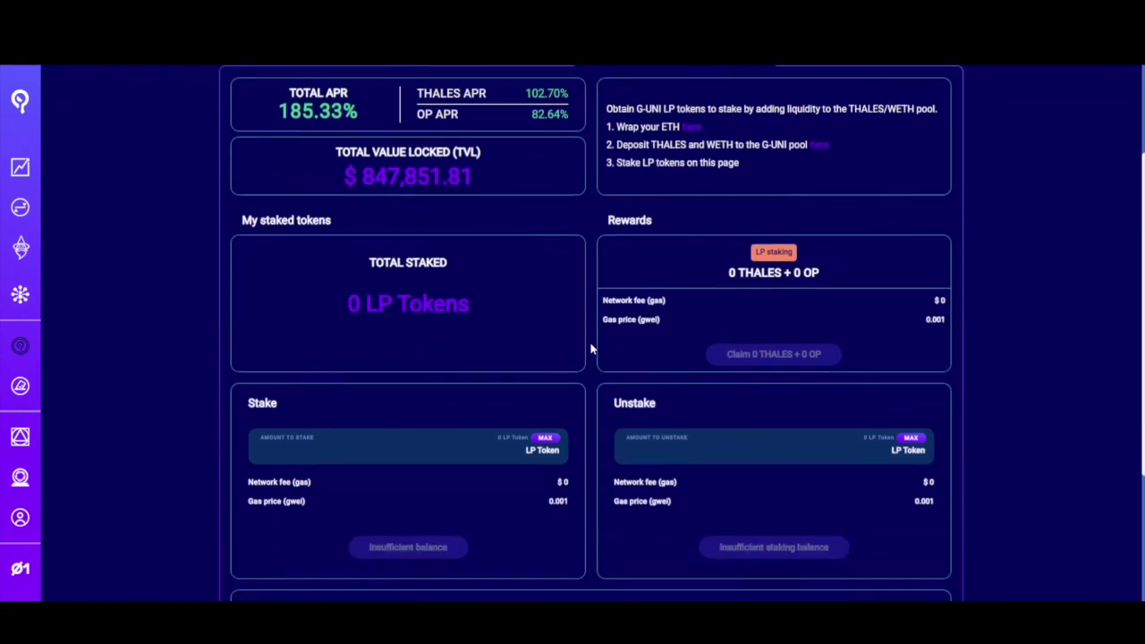
scroll(588, 336, "up", 2)
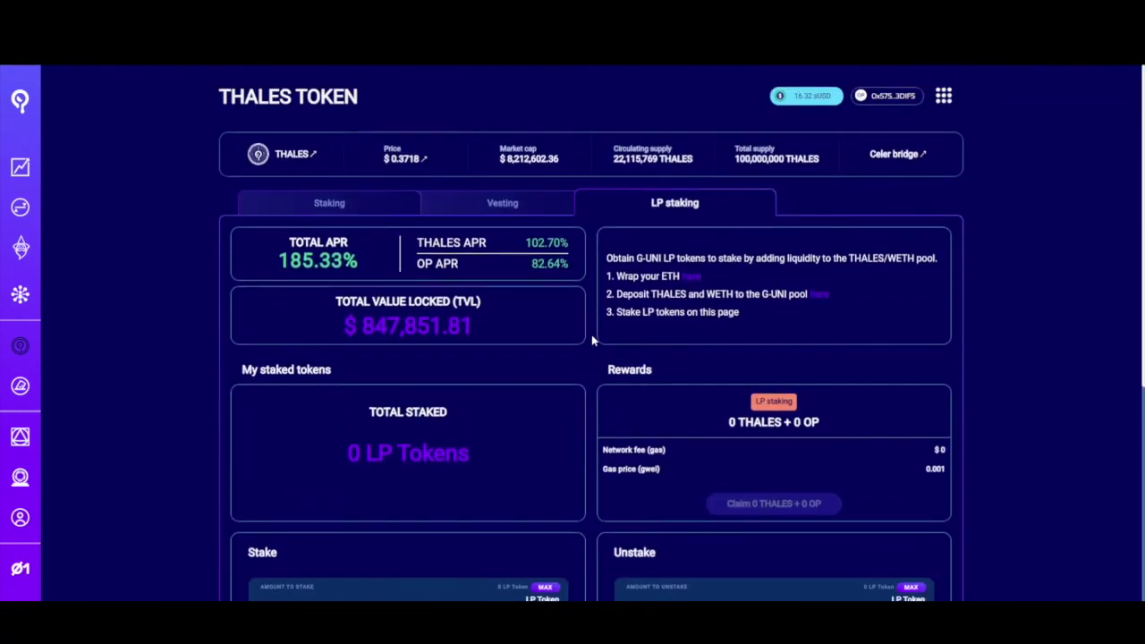
scroll(591, 335, "down", 1)
scroll(591, 335, "up", 1)
Step: Switch to the Staking tab and review the rewards panels showing 0 THALES claimable
left_click(309, 204)
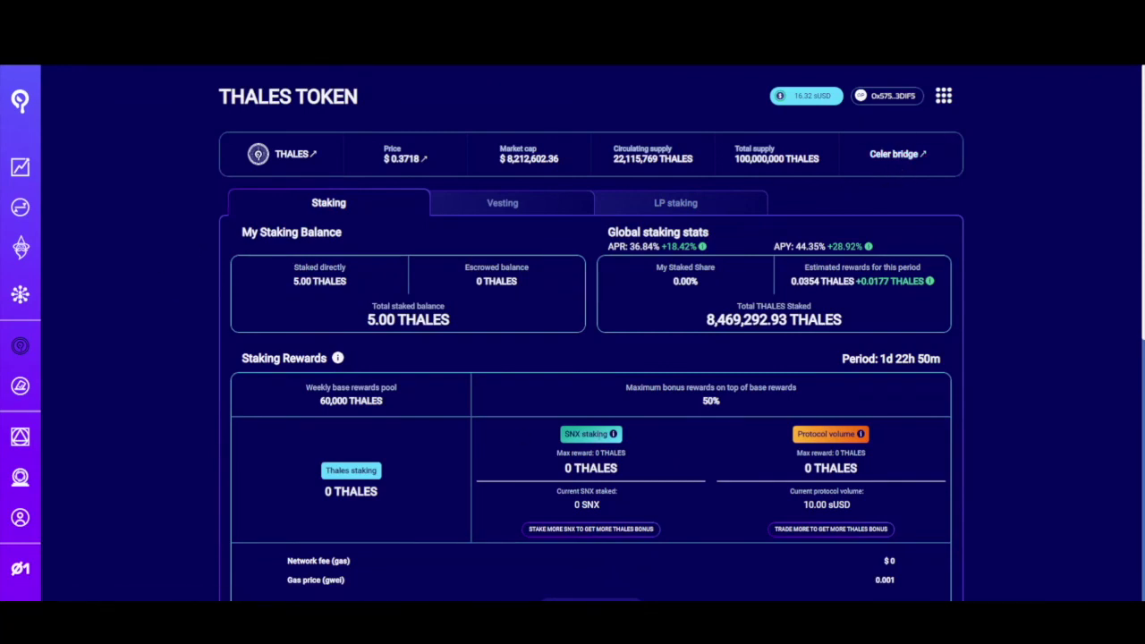
scroll(599, 438, "down", 2)
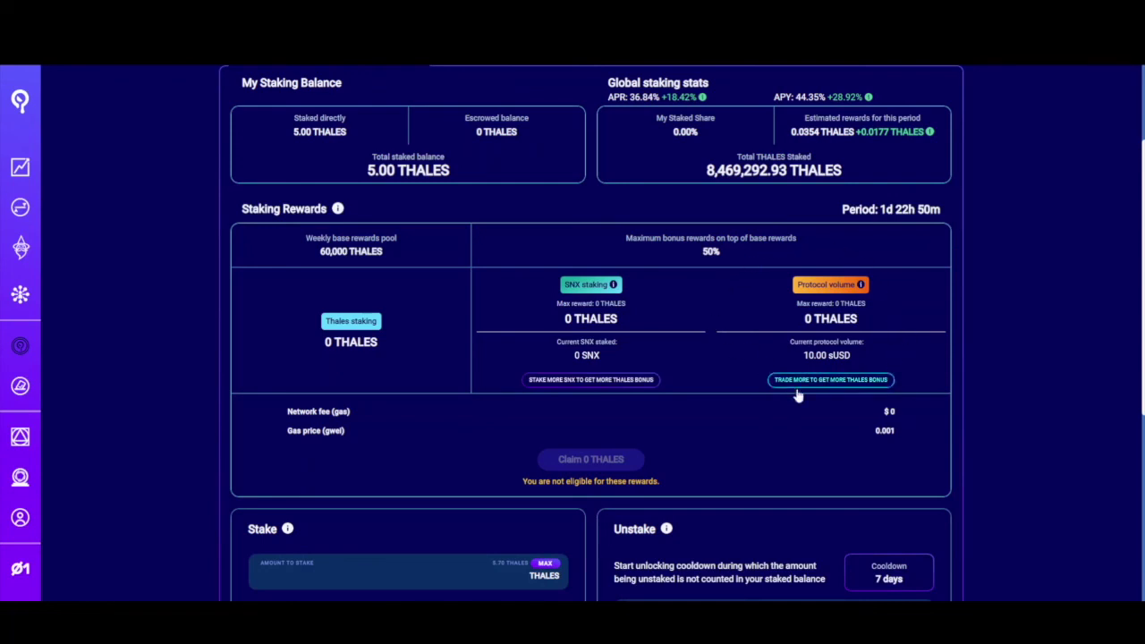
scroll(767, 434, "up", 3)
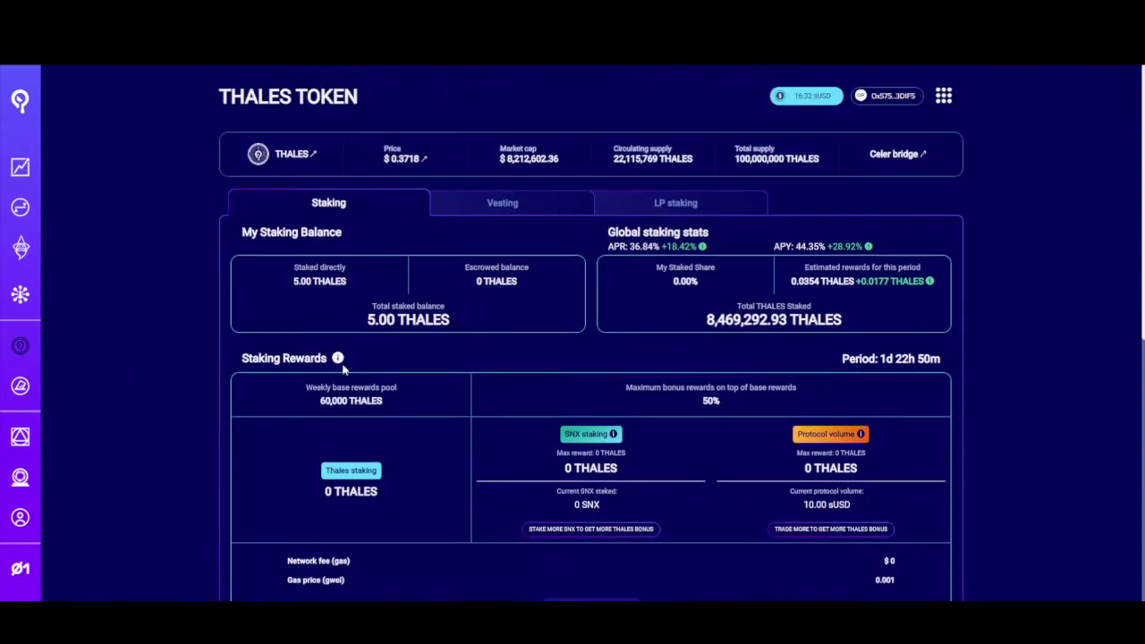